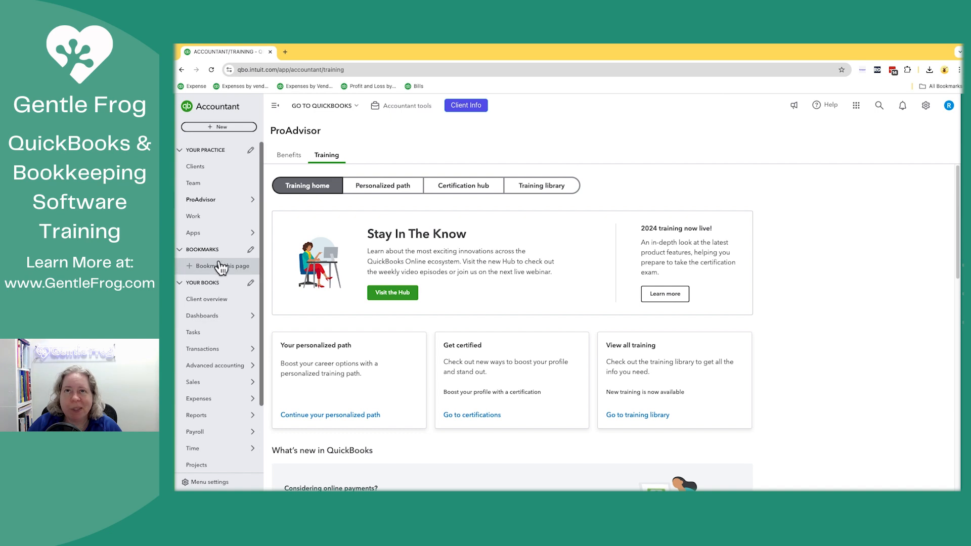
Step: Open the personalized path in the ProAdvisor training section
mouse_move(243, 233)
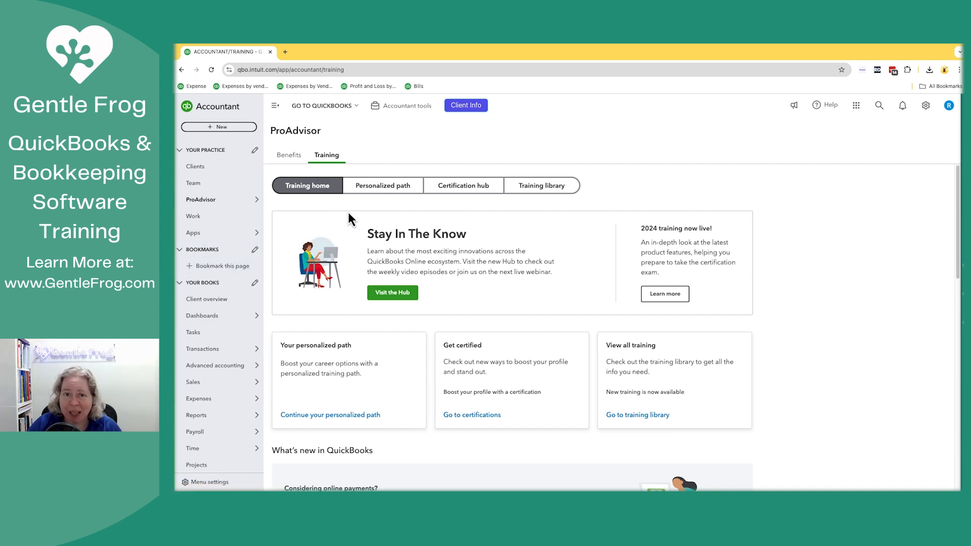
mouse_move(223, 200)
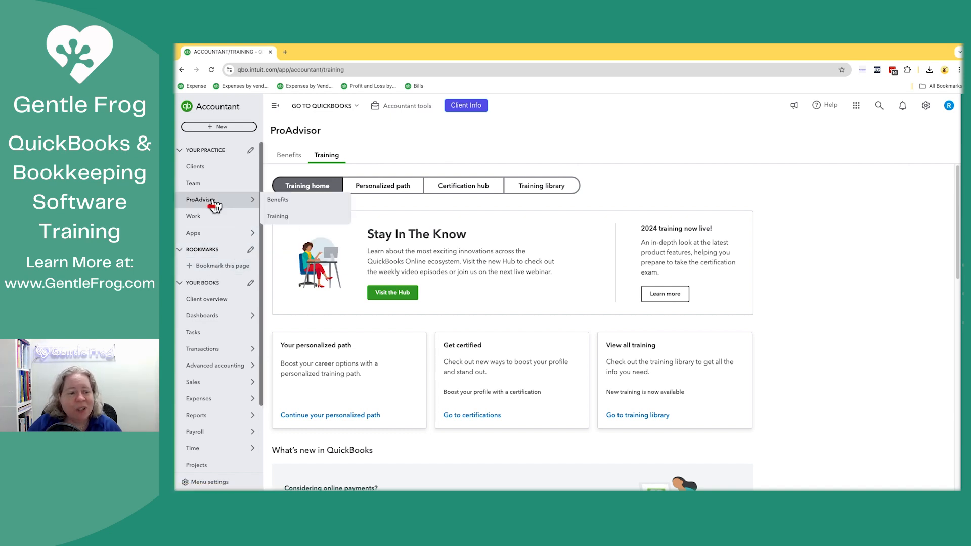
left_click(279, 217)
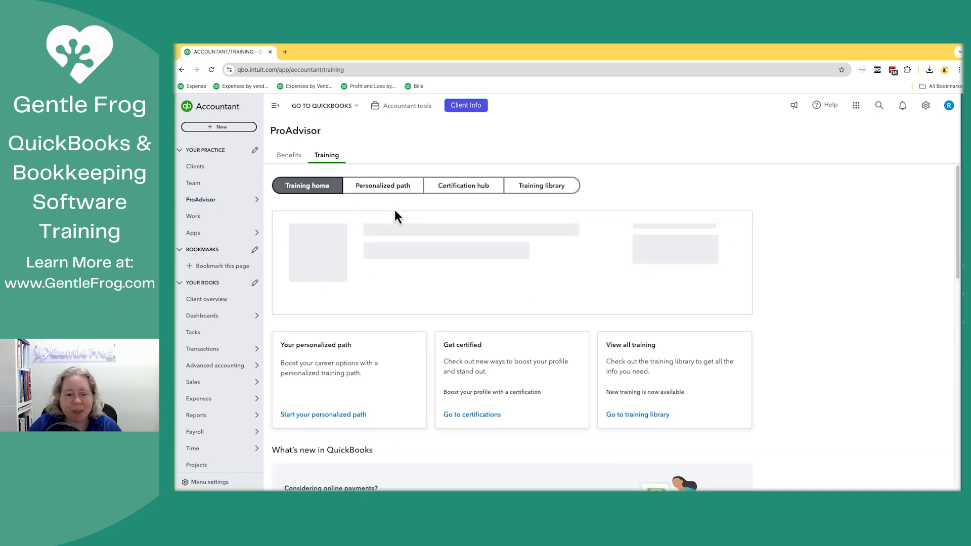
left_click(389, 195)
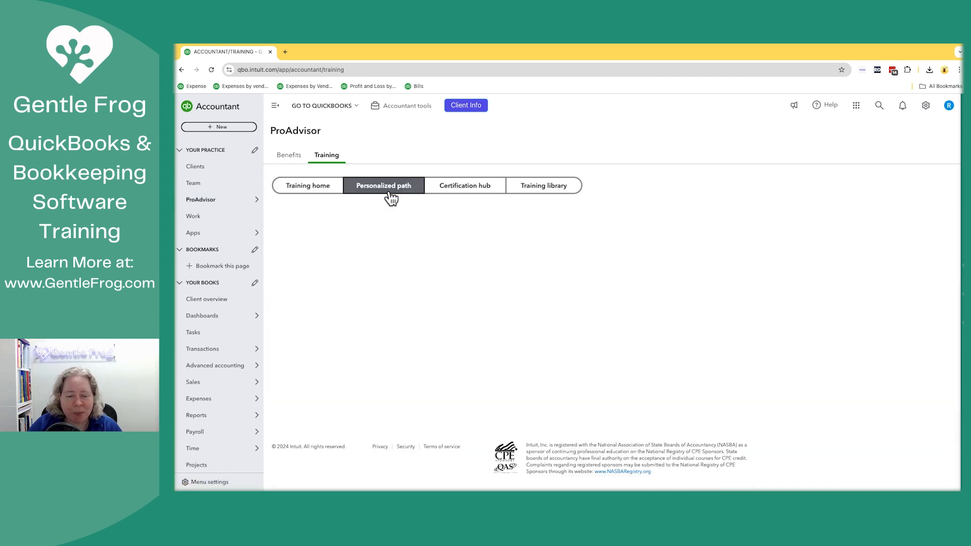
Step: Open the Sales summaries lesson from the advanced skills of the Sales and customers training
scroll(448, 250, "down", 1)
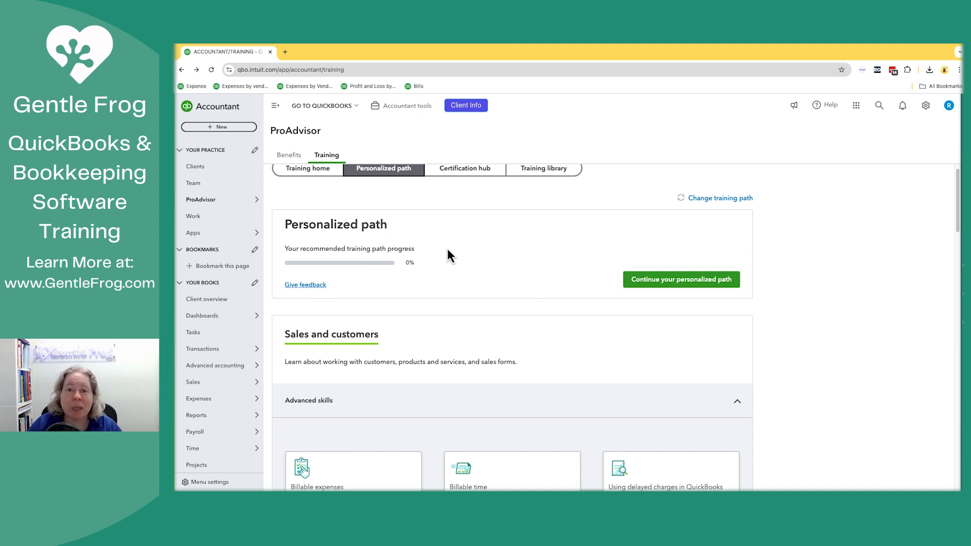
scroll(447, 251, "down", 3)
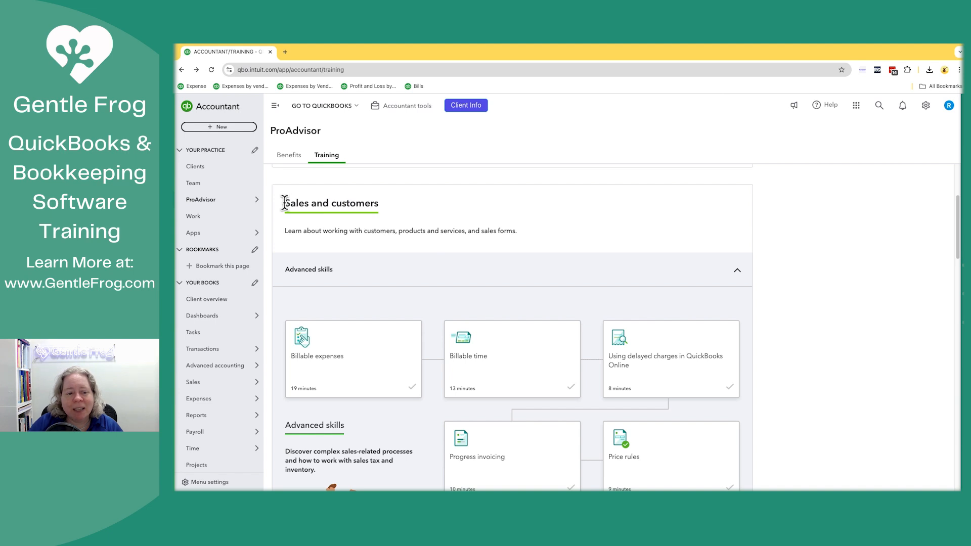
scroll(406, 264, "down", 1)
scroll(410, 264, "down", 5)
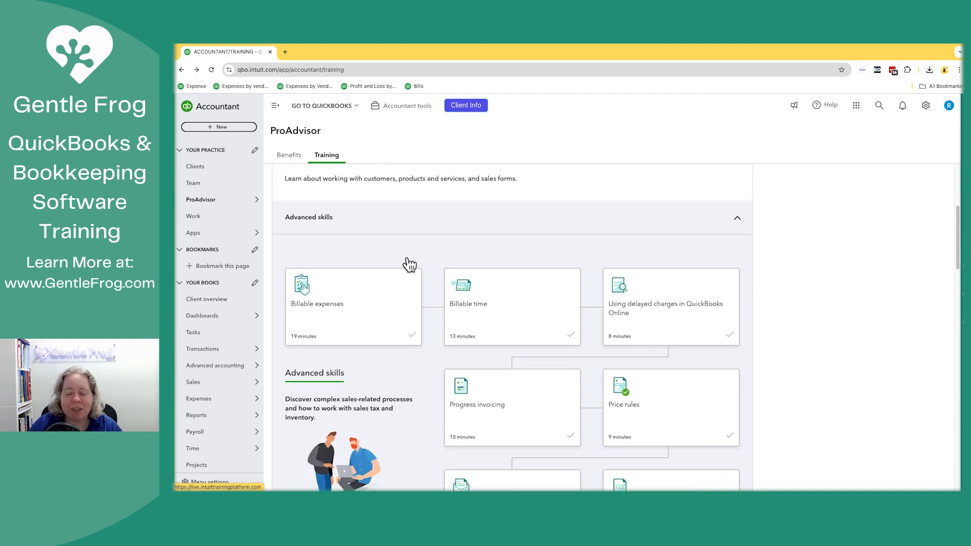
scroll(410, 264, "down", 2)
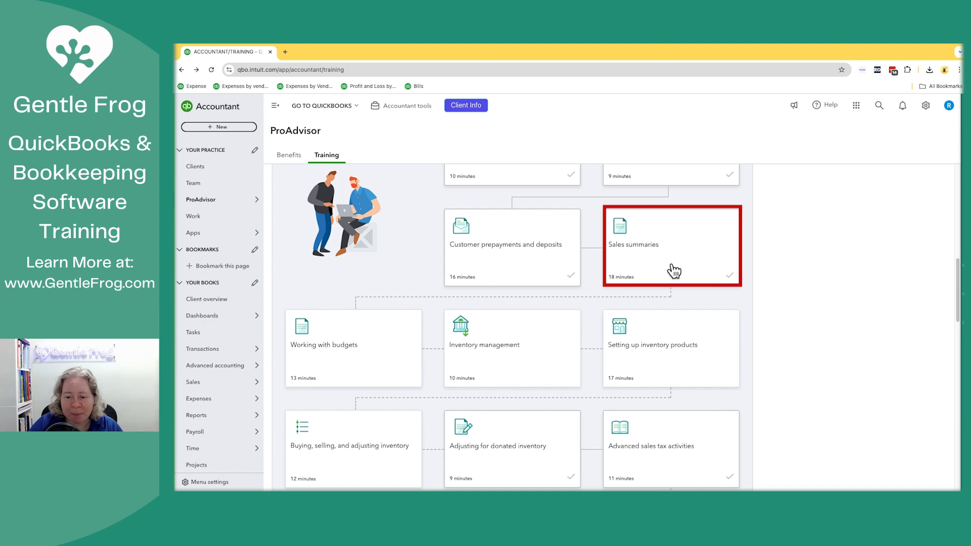
left_click(674, 272)
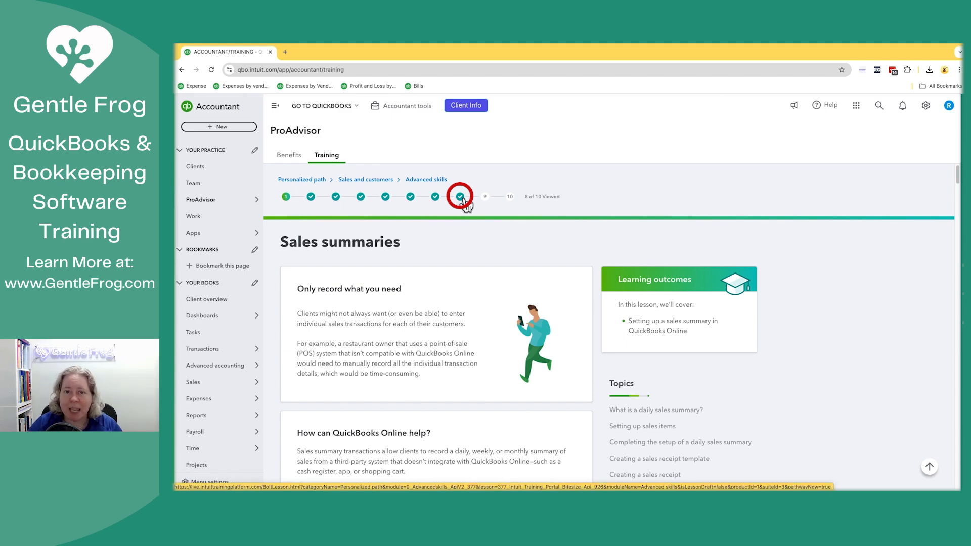
Step: Go through the Sales summaries lesson to the ProAdvisor challenge and expand its task description
scroll(484, 294, "down", 10)
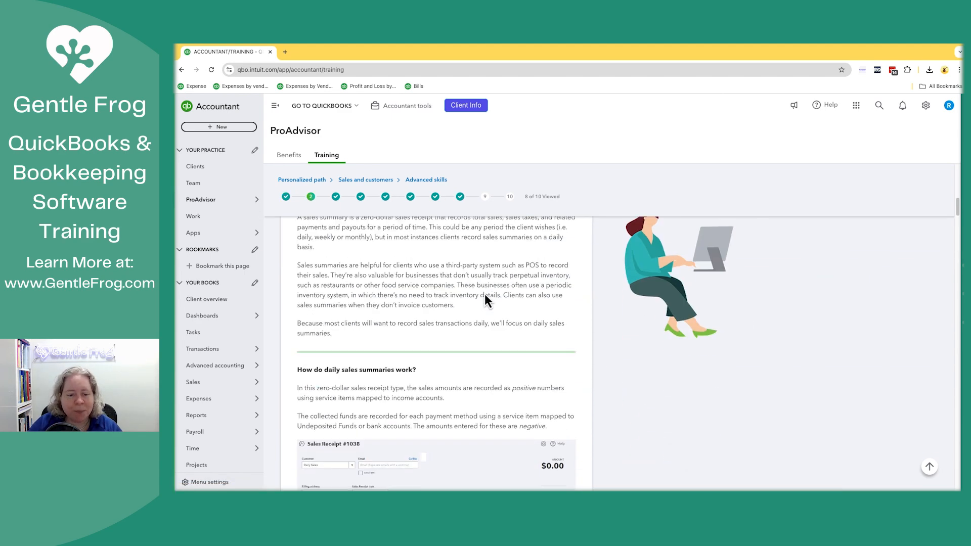
scroll(485, 298, "down", 15)
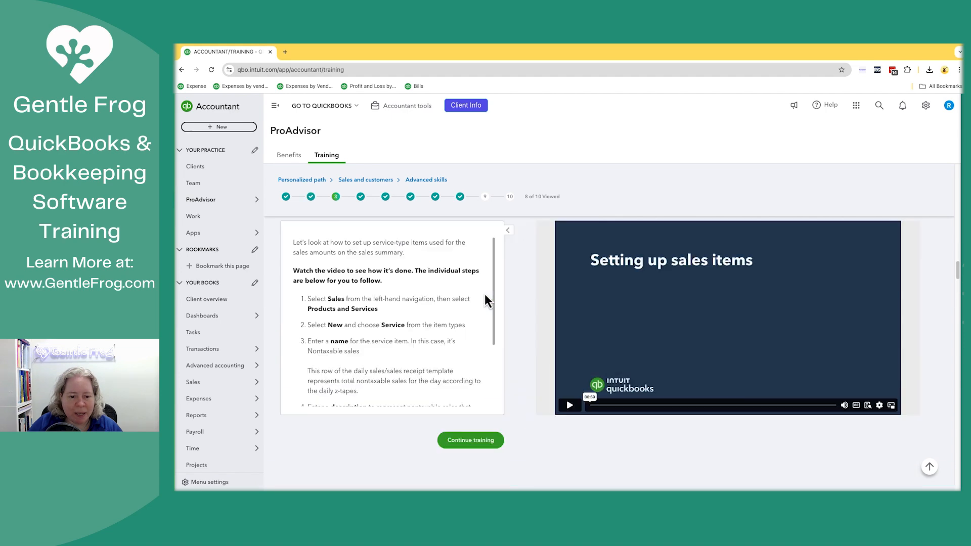
scroll(484, 299, "up", 3)
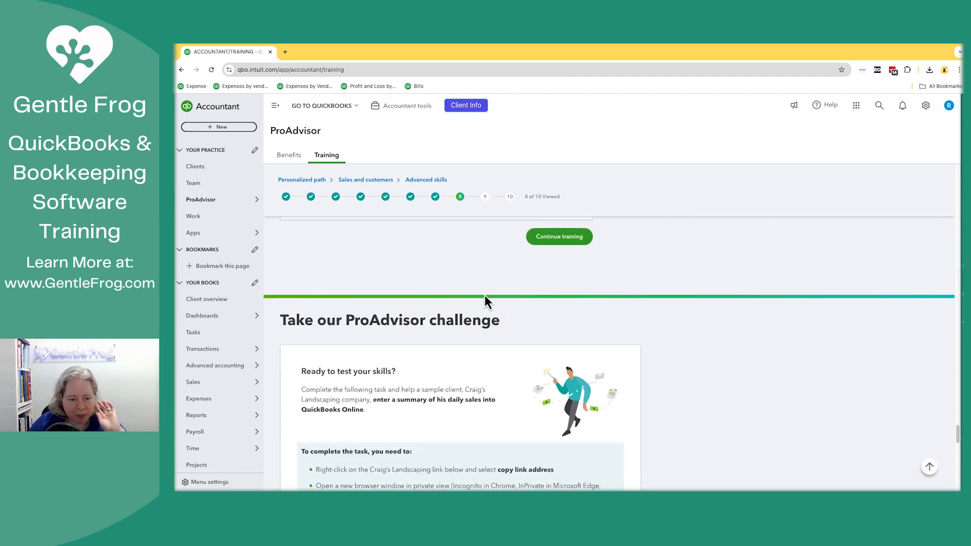
scroll(485, 296, "down", 3)
scroll(485, 296, "up", 3)
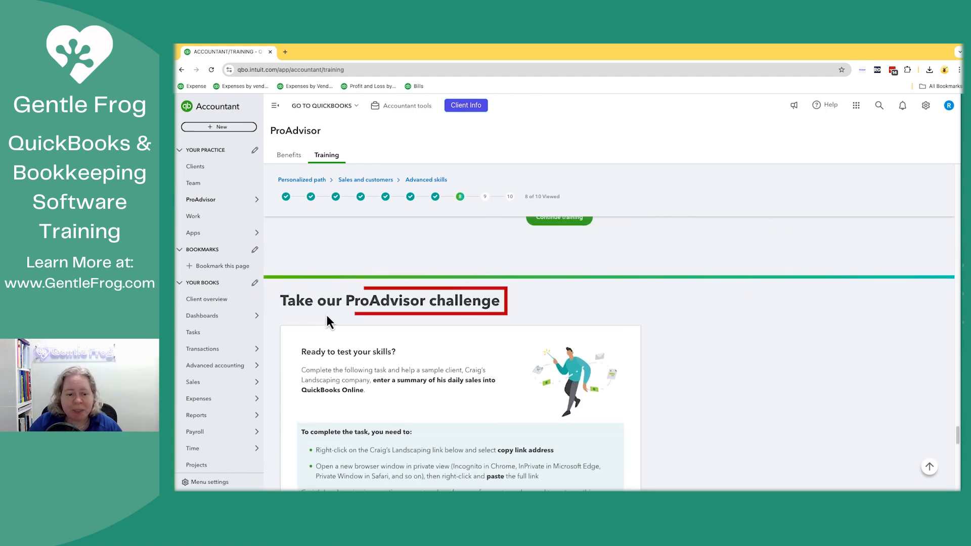
scroll(421, 319, "down", 3)
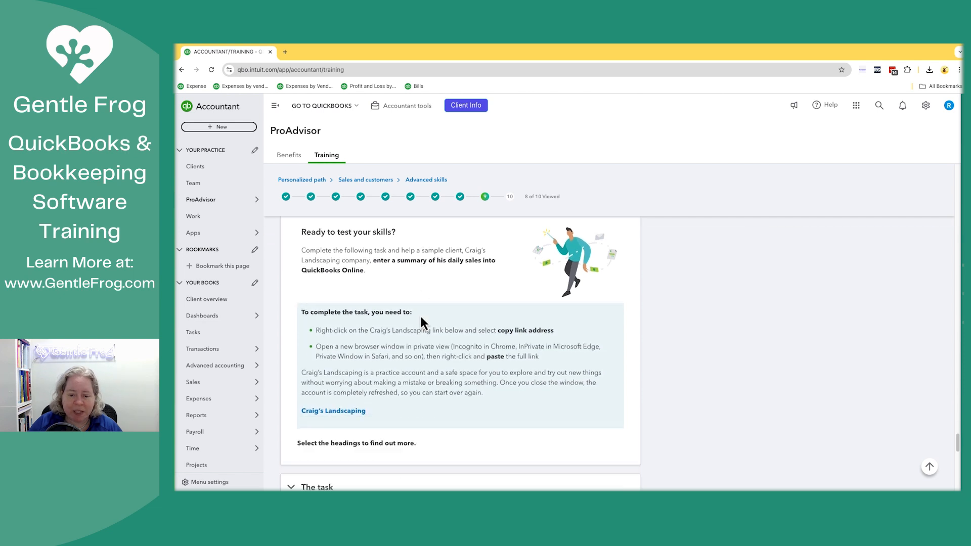
scroll(421, 317, "down", 1)
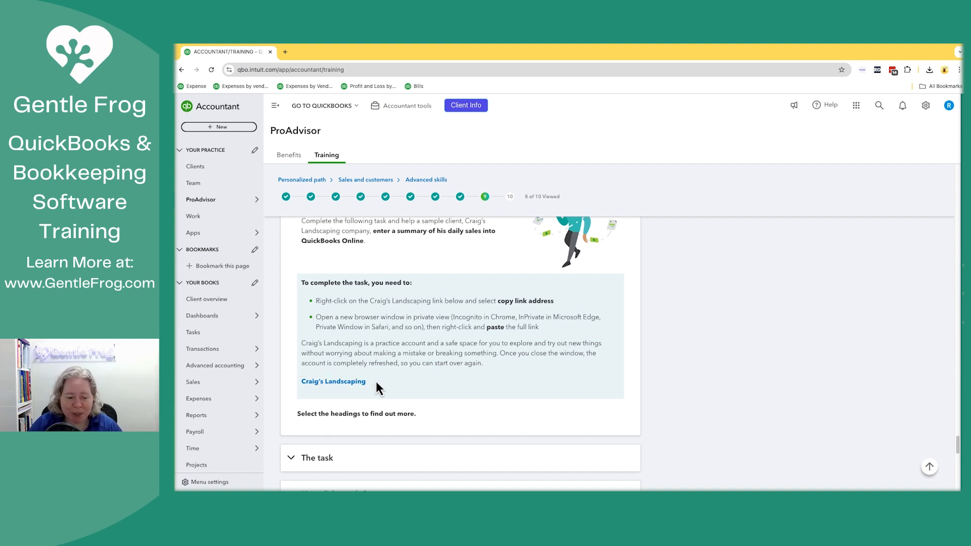
scroll(375, 390, "down", 2)
left_click(320, 380)
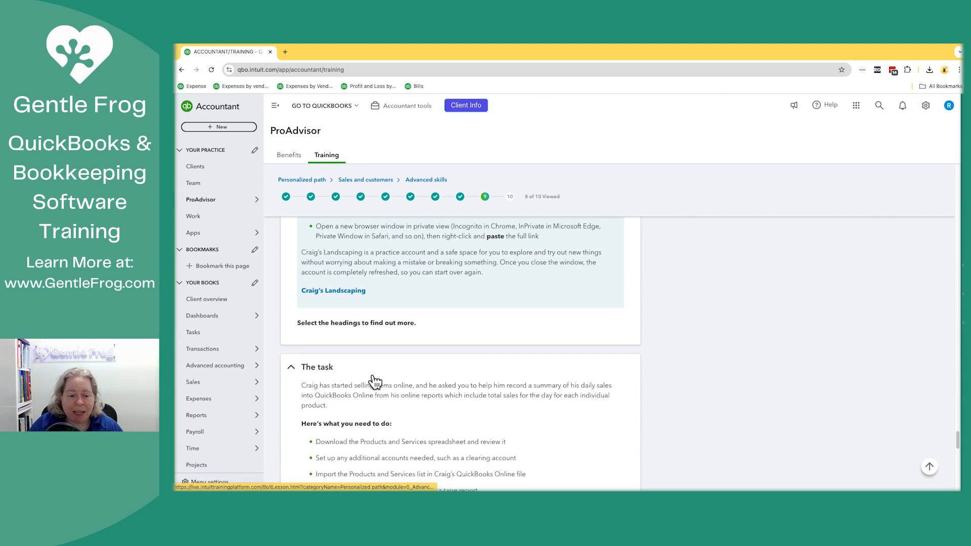
scroll(373, 376, "down", 3)
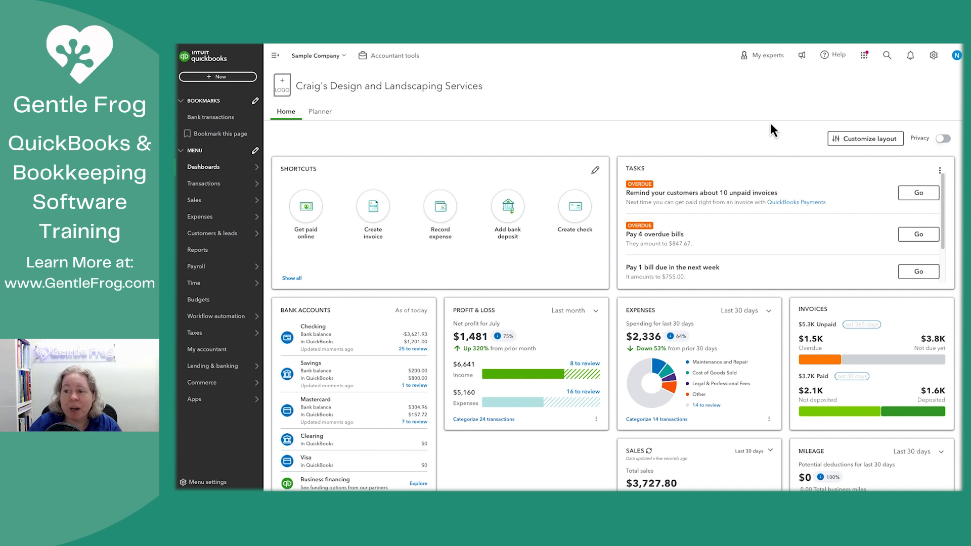
Step: In the Craig's Design and Landscaping Services sample company, view the products and services import page and close it
left_click(937, 59)
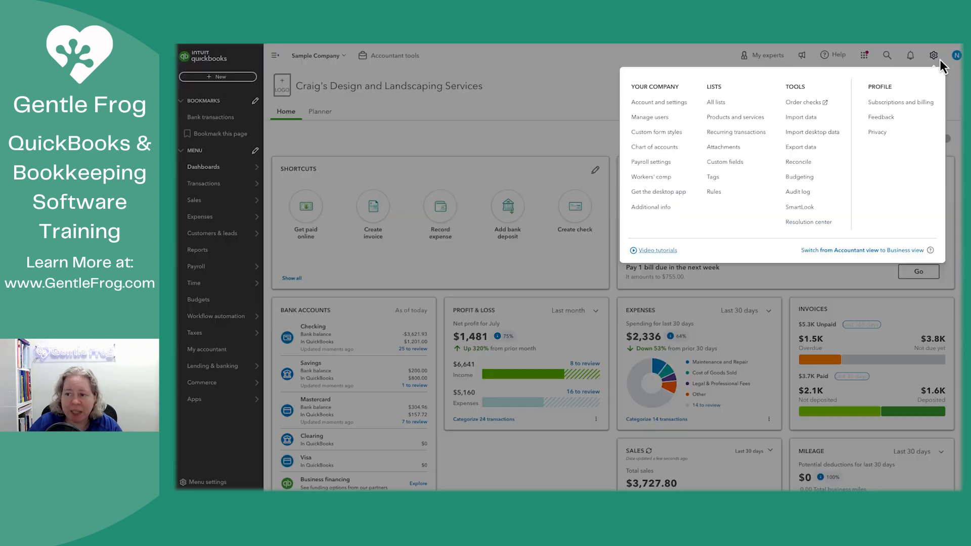
left_click(803, 120)
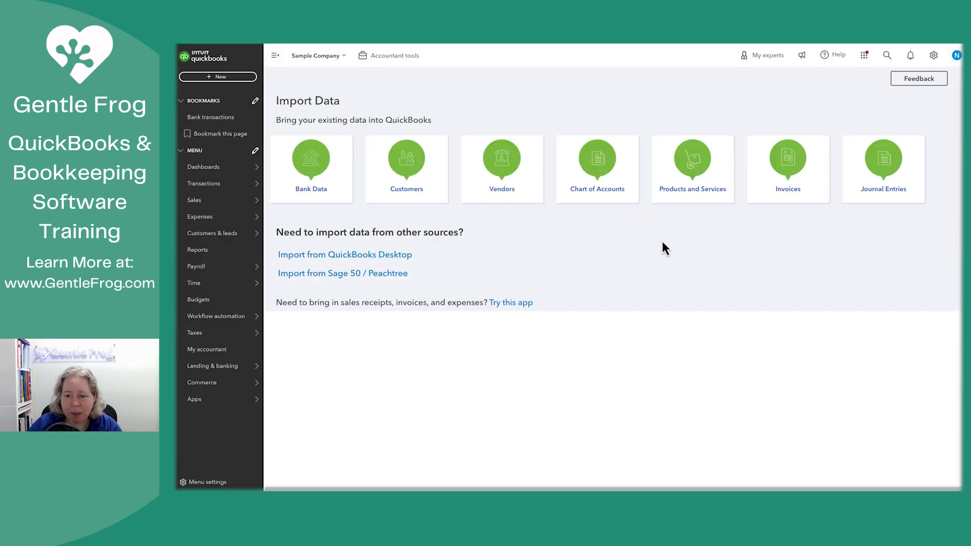
left_click(695, 194)
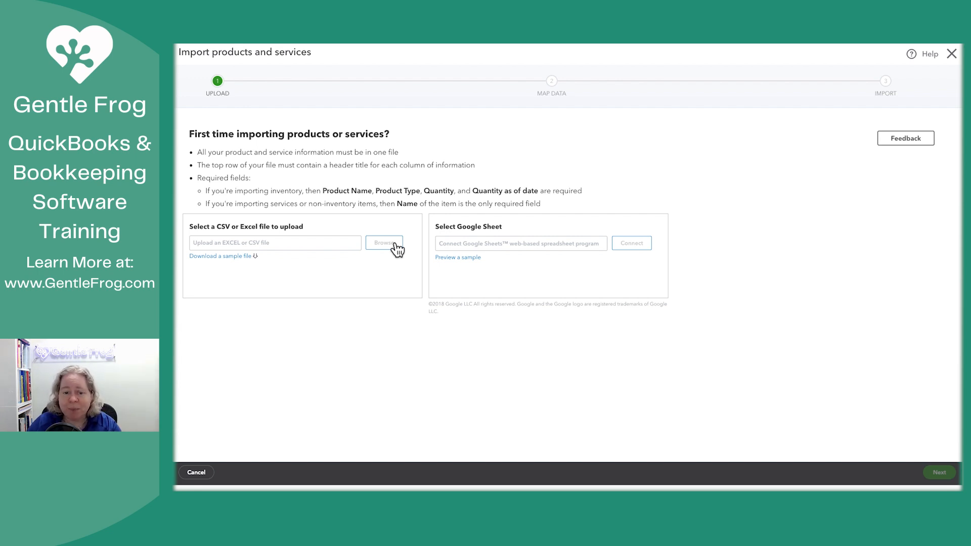
left_click(952, 54)
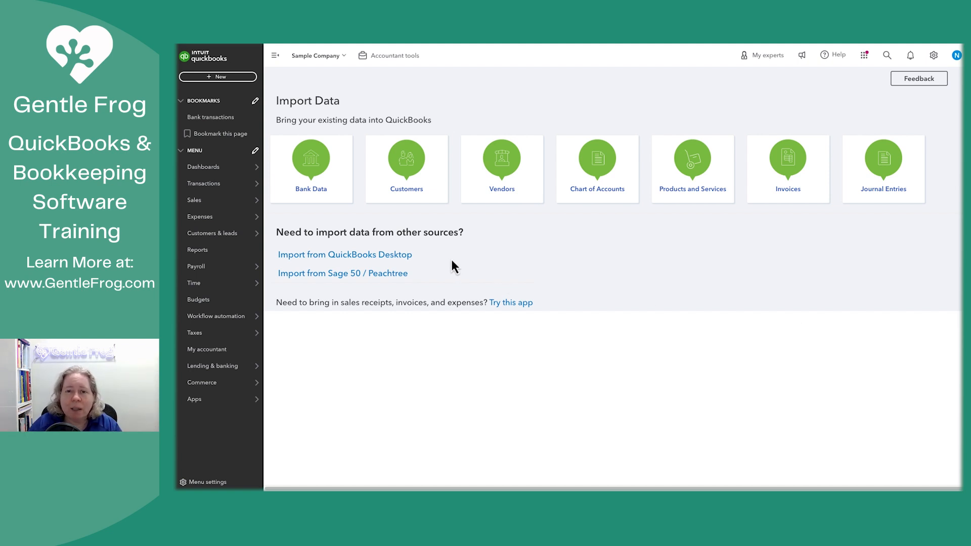
Step: Start a sales receipt and open the existing Sales Receipt 1038 from the recent ones
left_click(221, 77)
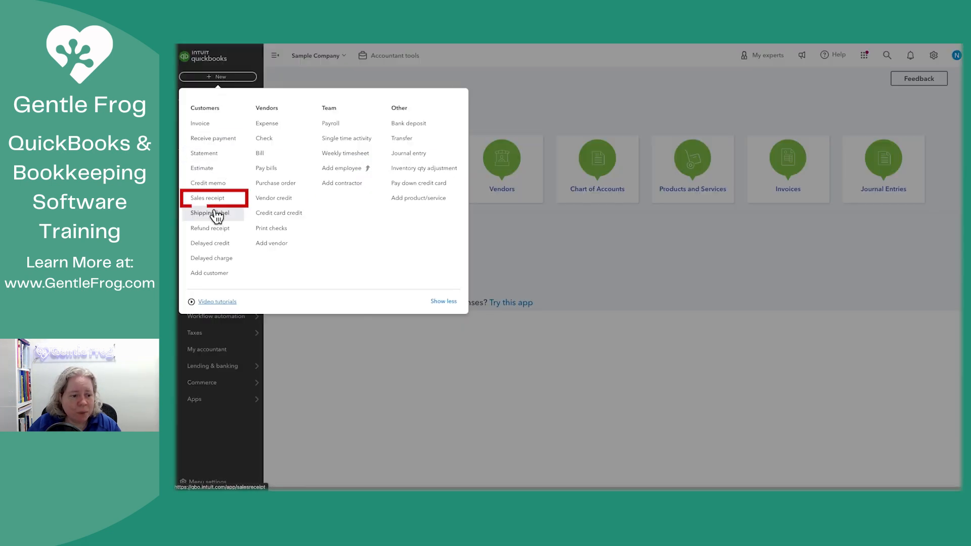
left_click(211, 199)
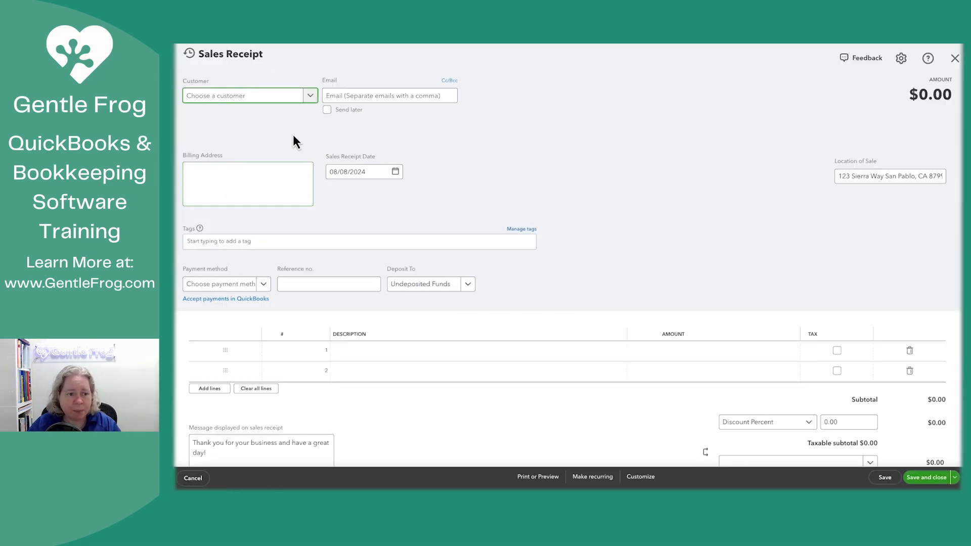
left_click(189, 53)
left_click(213, 79)
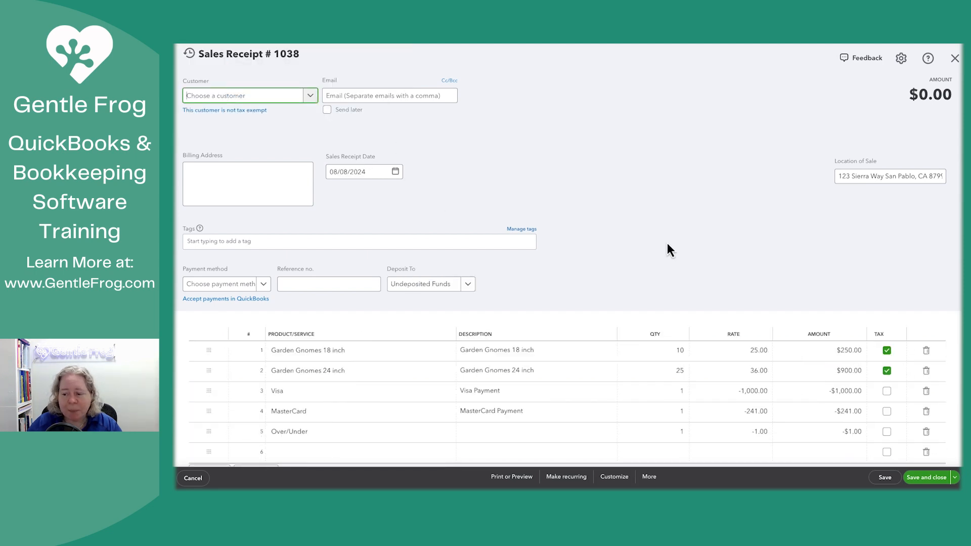
Step: Review the Garden Gnomes 18 inch and 24 inch lines and which receipt lines are marked taxable
scroll(698, 260, "down", 1)
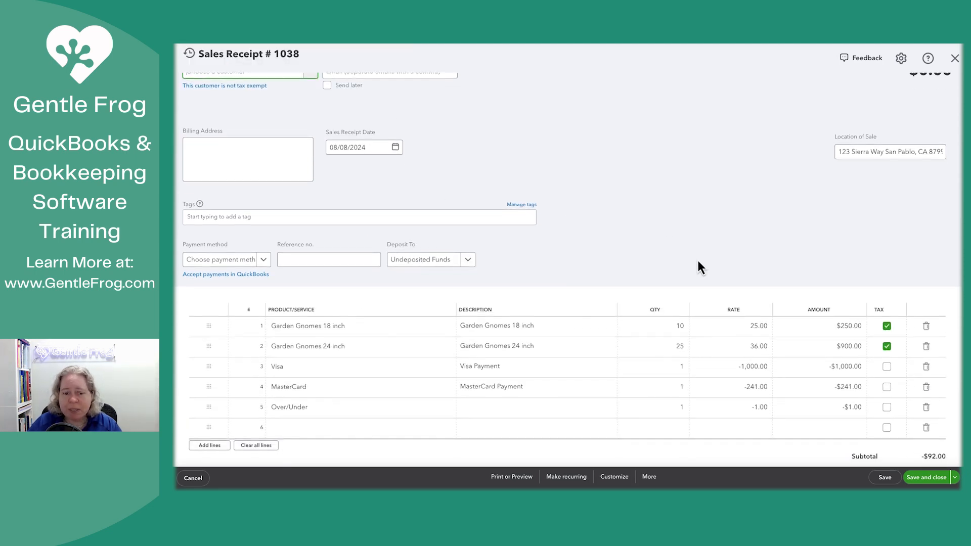
scroll(698, 260, "up", 1)
scroll(698, 260, "down", 3)
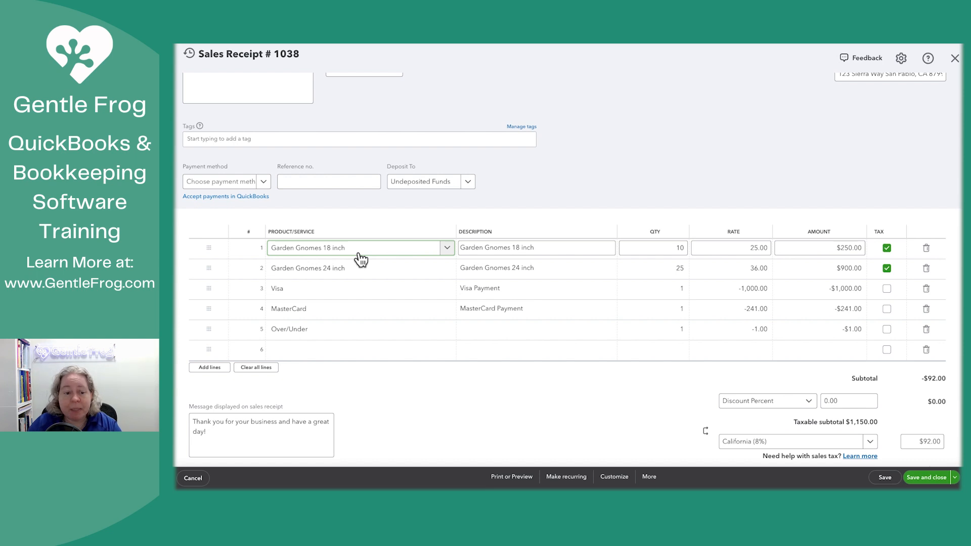
left_click(351, 273)
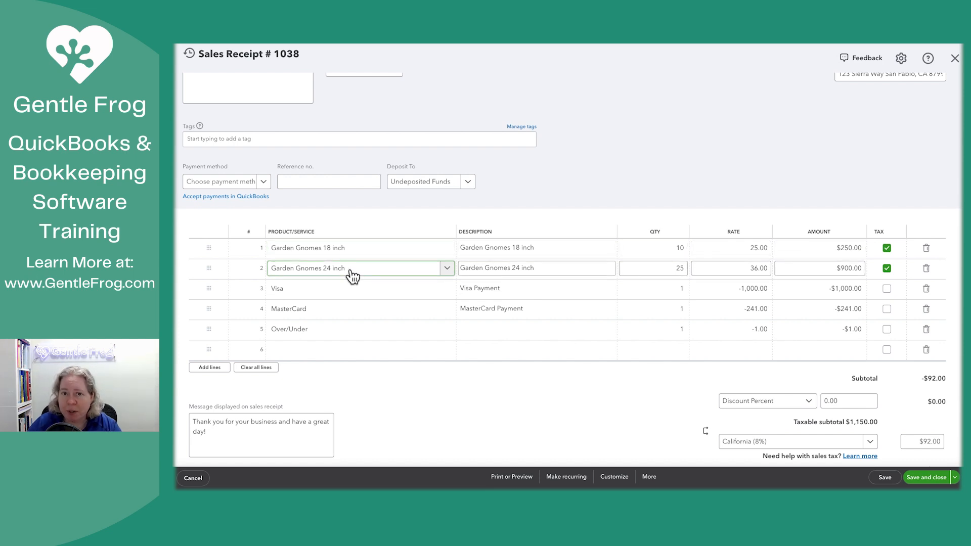
left_click(889, 286)
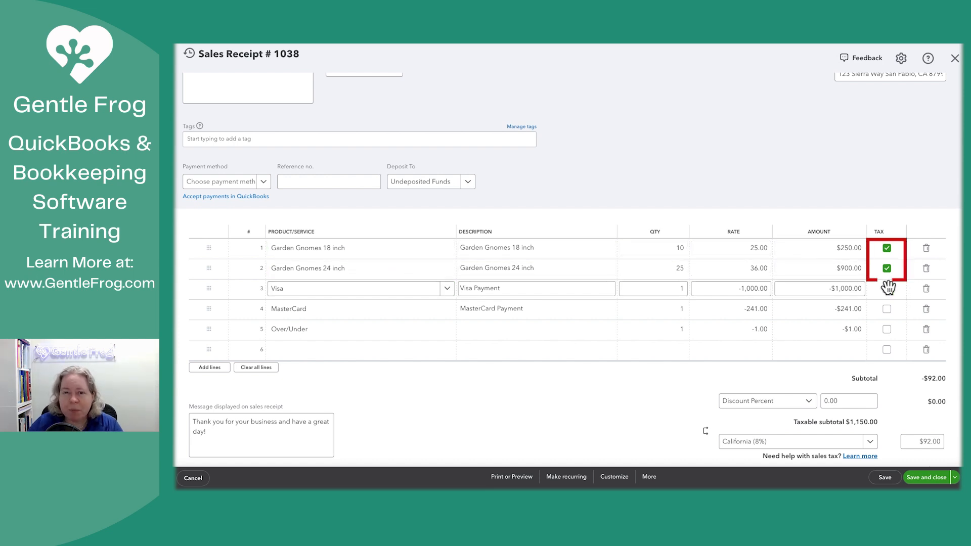
Step: Check the receipt's available sales tax rates and keep California (8%) selected
scroll(861, 401, "down", 2)
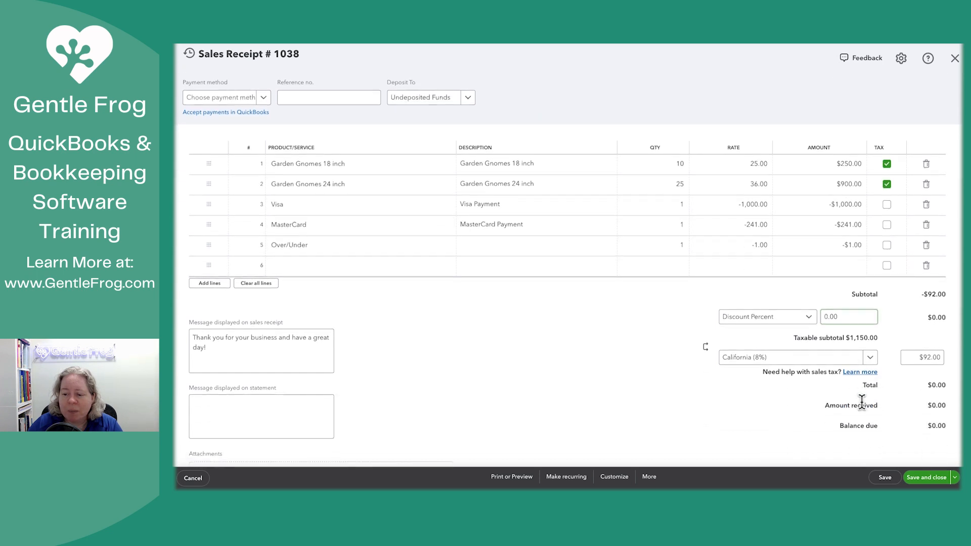
left_click(804, 360)
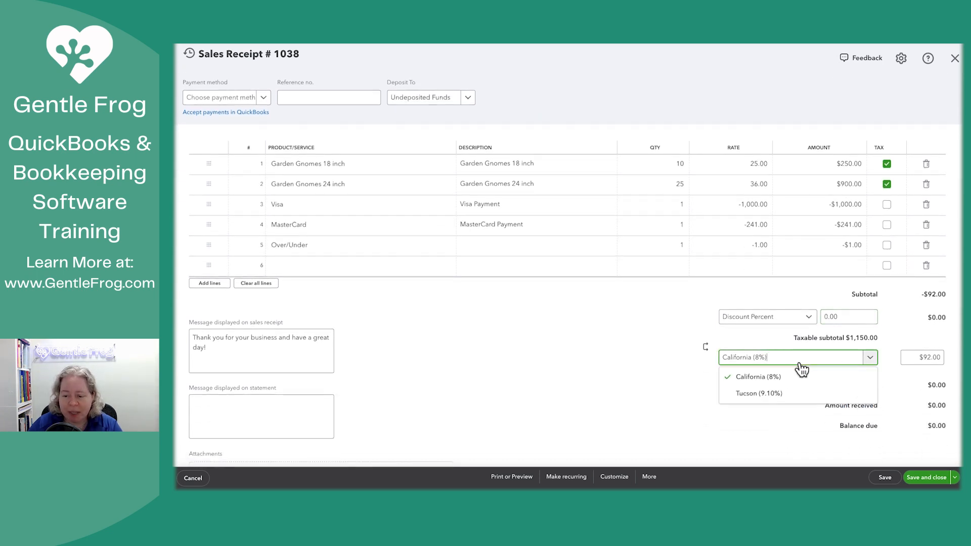
left_click(776, 376)
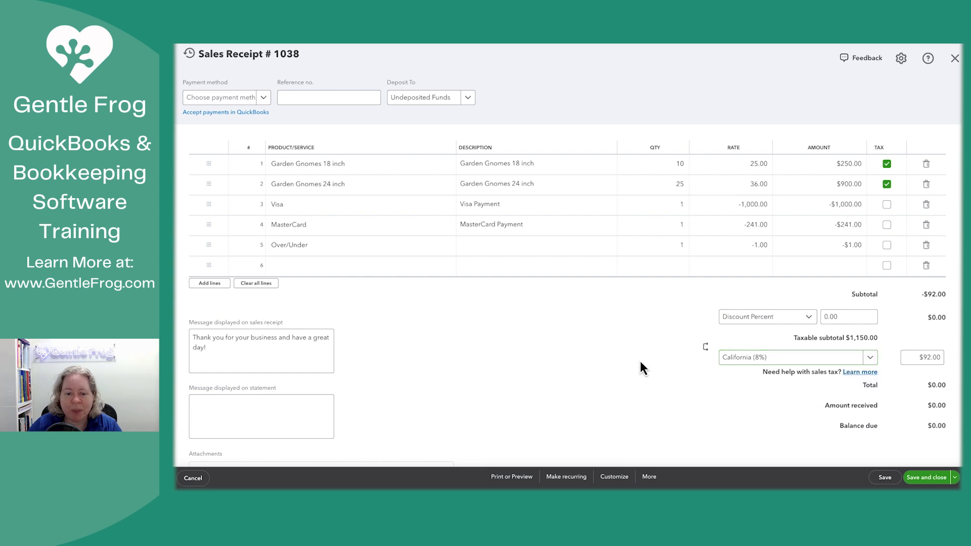
Step: Review the rates of the Visa, MasterCard and Over/Under lines and the receipt's totals
scroll(640, 360, "up", 2)
left_click(708, 297)
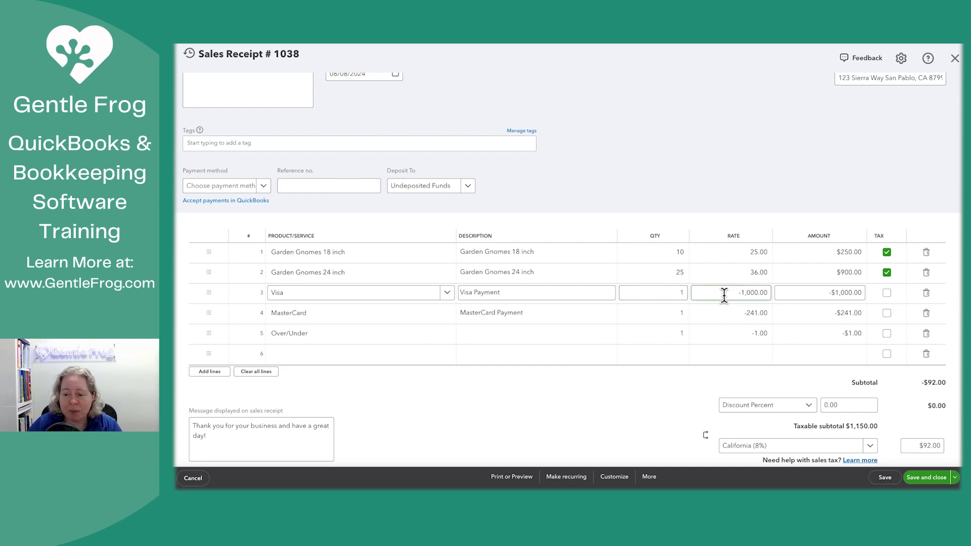
left_click(730, 306)
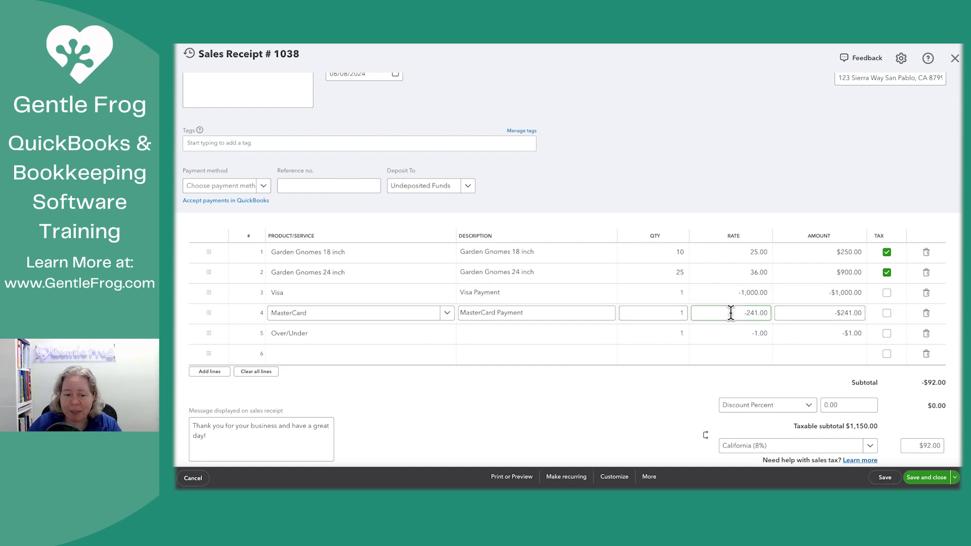
left_click(587, 334)
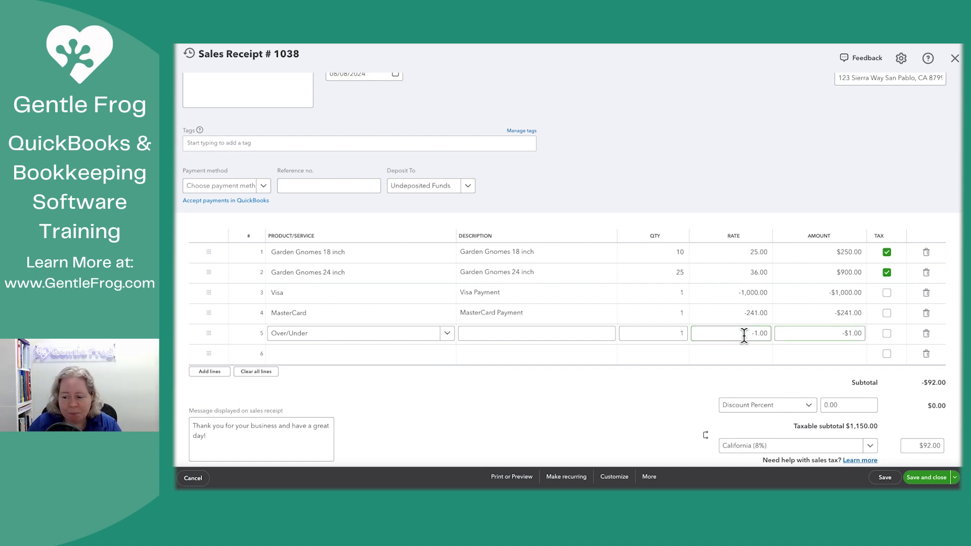
scroll(763, 338, "down", 2)
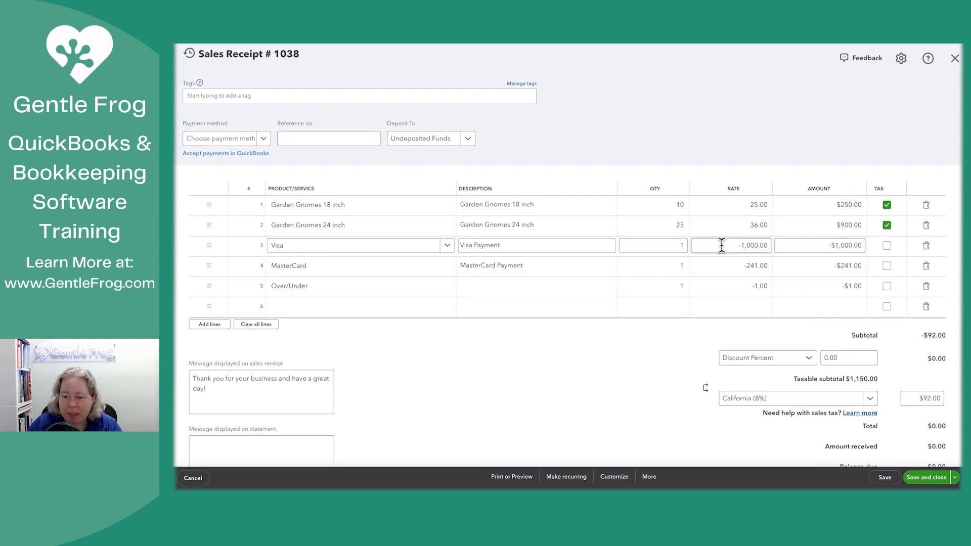
Step: Set the quantities of the Visa, MasterCard and Over/Under lines to 0 and check the amount received
left_click(676, 244)
left_click_drag(676, 244, 691, 251)
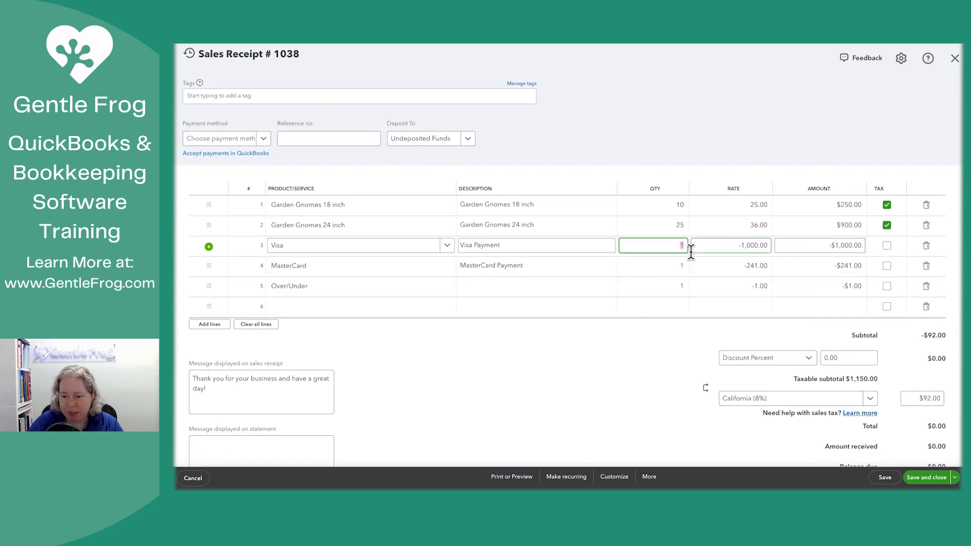
type("0")
key("Down")
type("0")
key("Down")
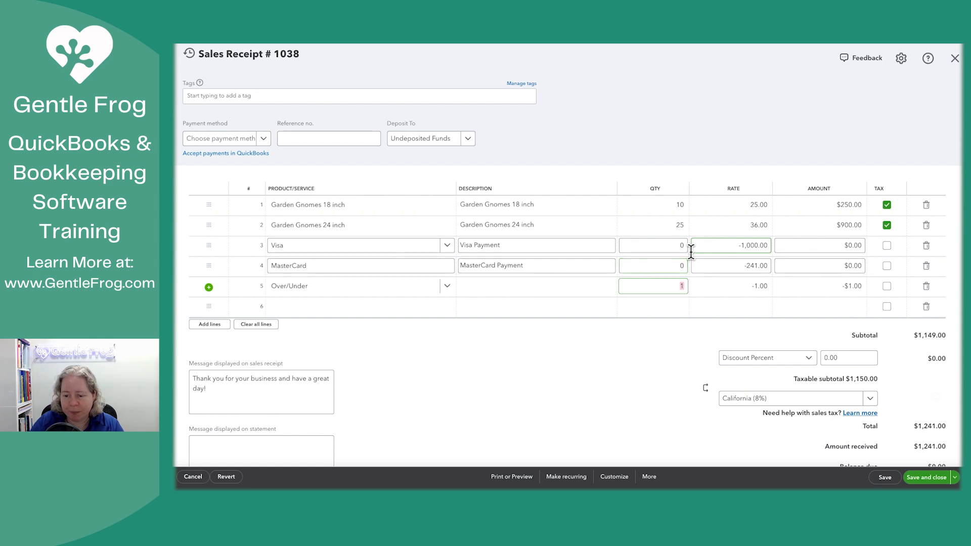
type("0")
key("Up")
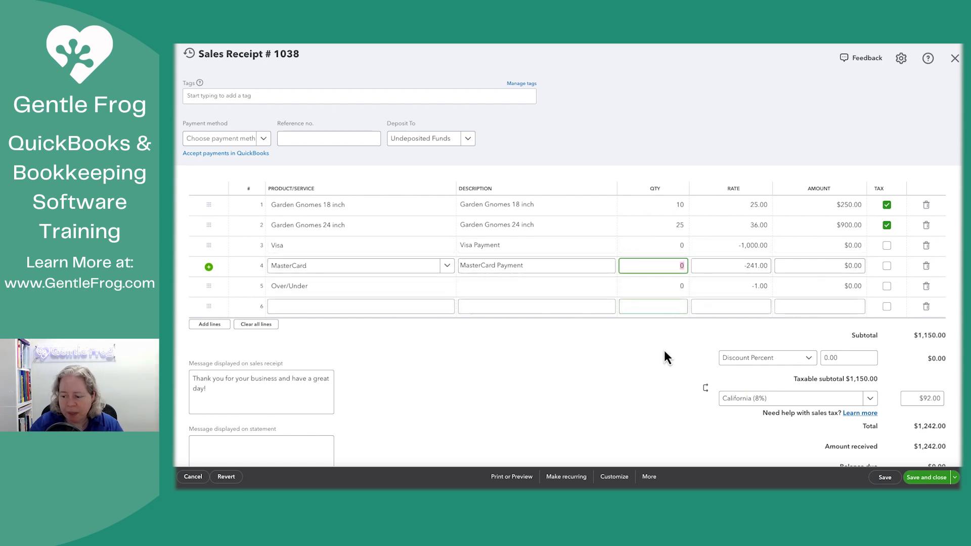
left_click(666, 359)
scroll(698, 378, "down", 1)
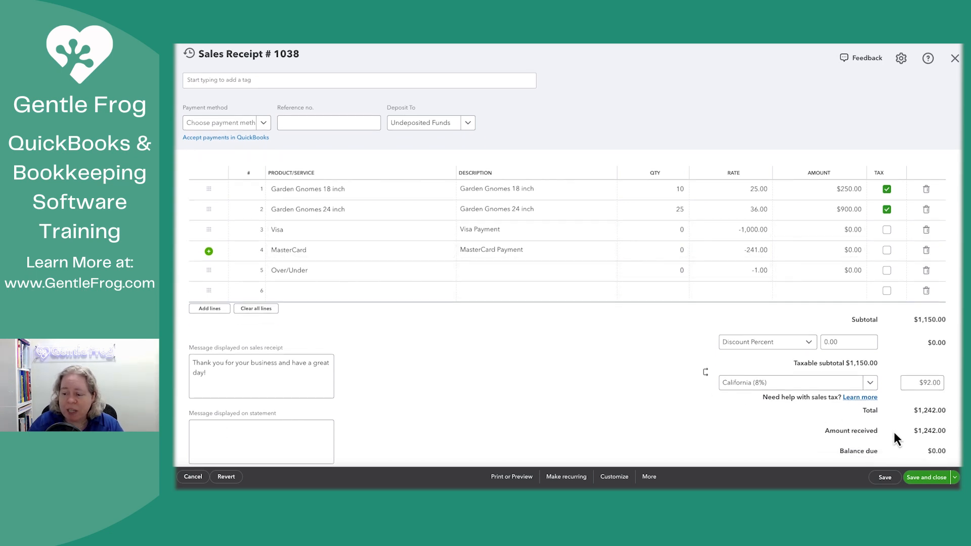
left_click_drag(914, 433, 945, 432)
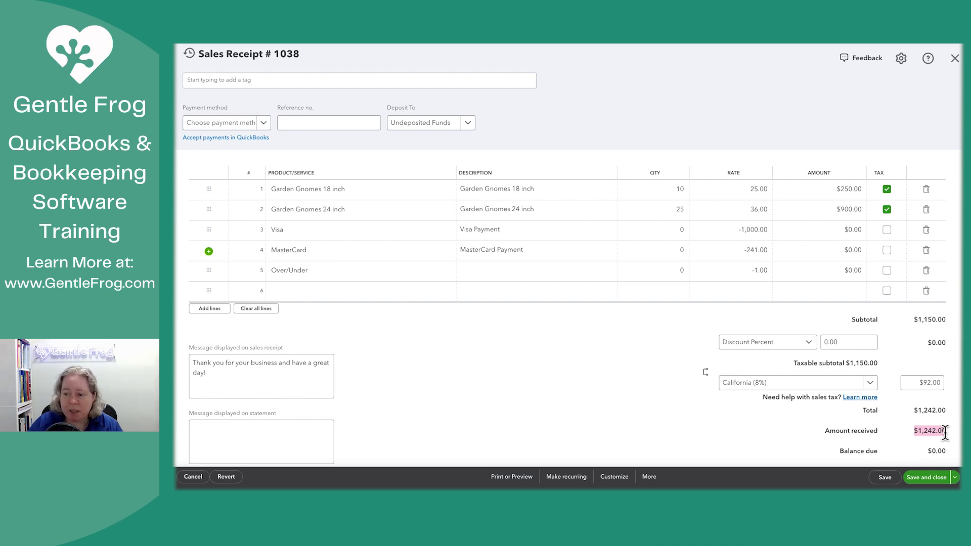
Step: Set the quantities of the Visa and MasterCard lines to 1 and check the amount received
left_click(763, 229)
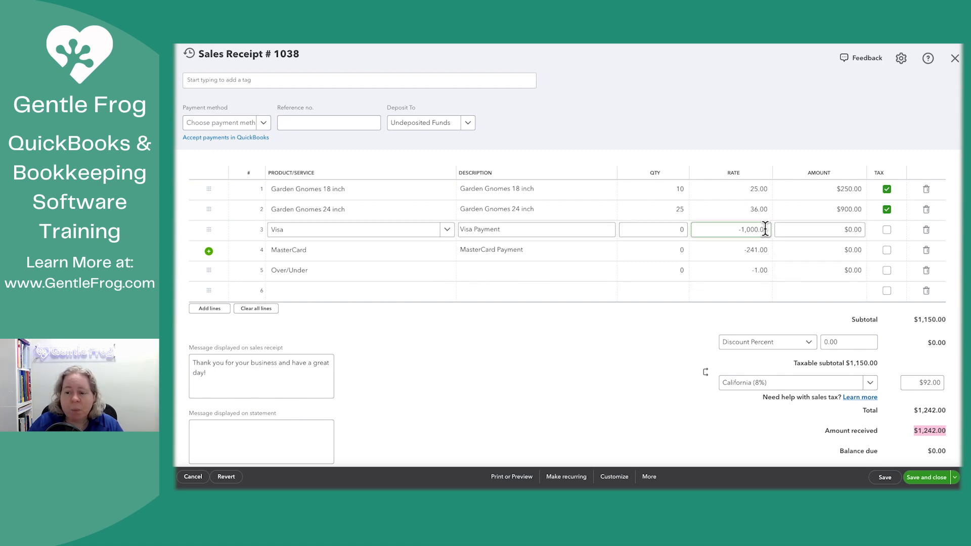
left_click(678, 229)
type("1")
key("Return")
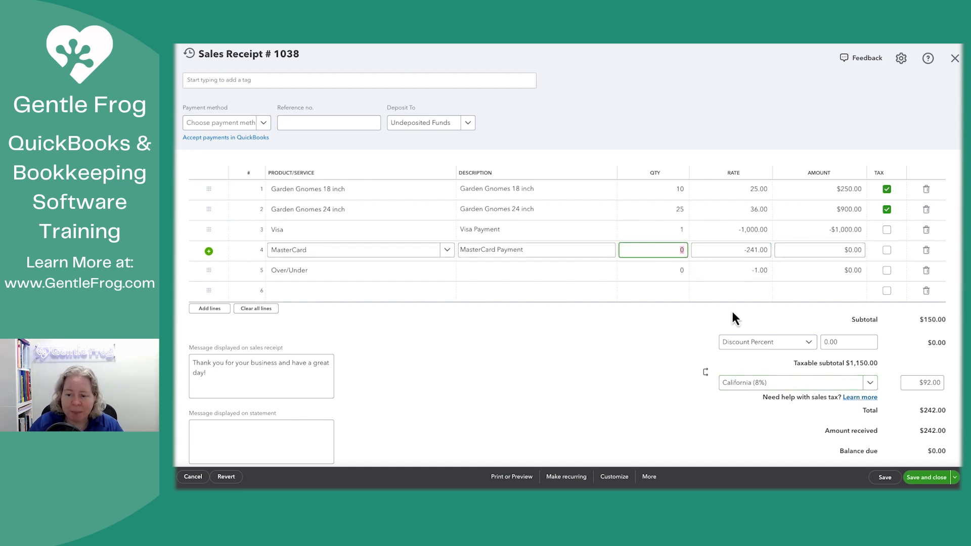
left_click(679, 251)
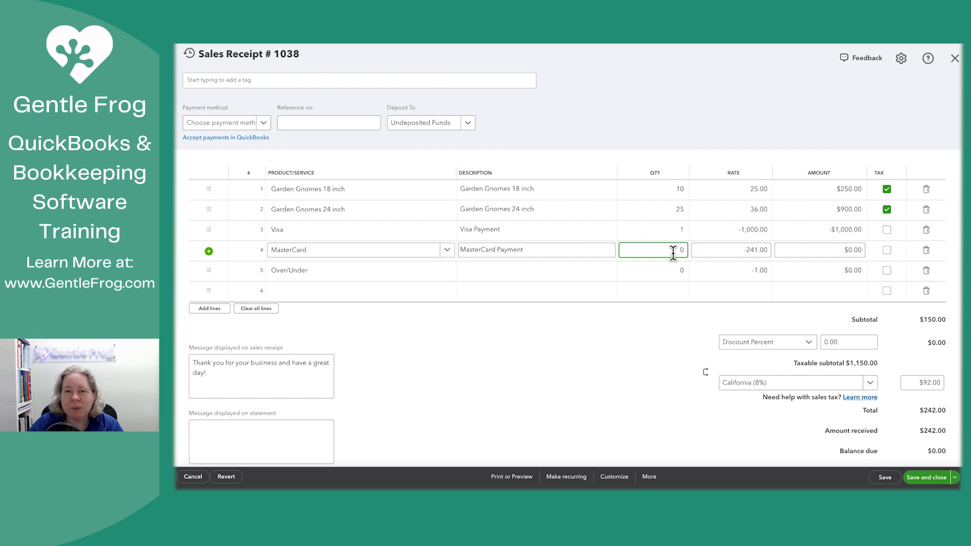
key("BackSpace")
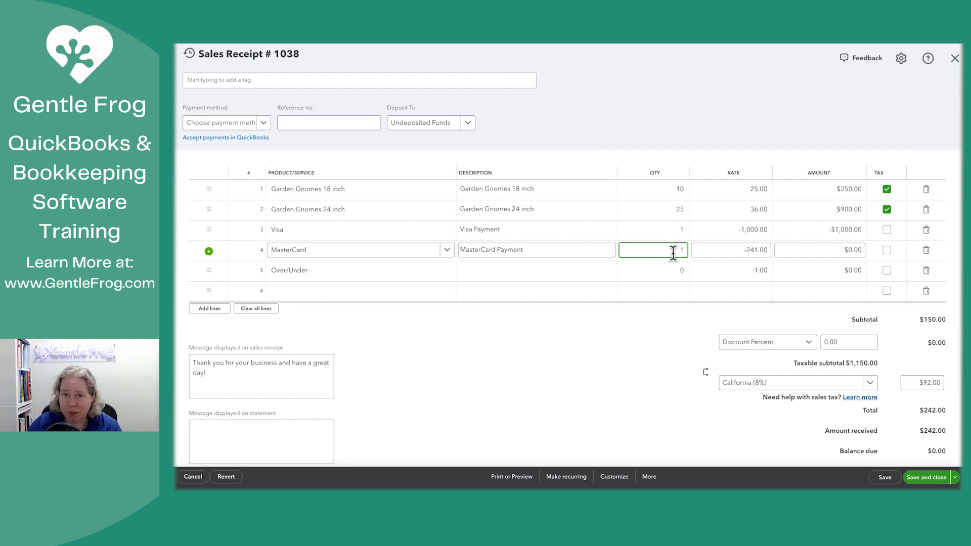
left_click(652, 334)
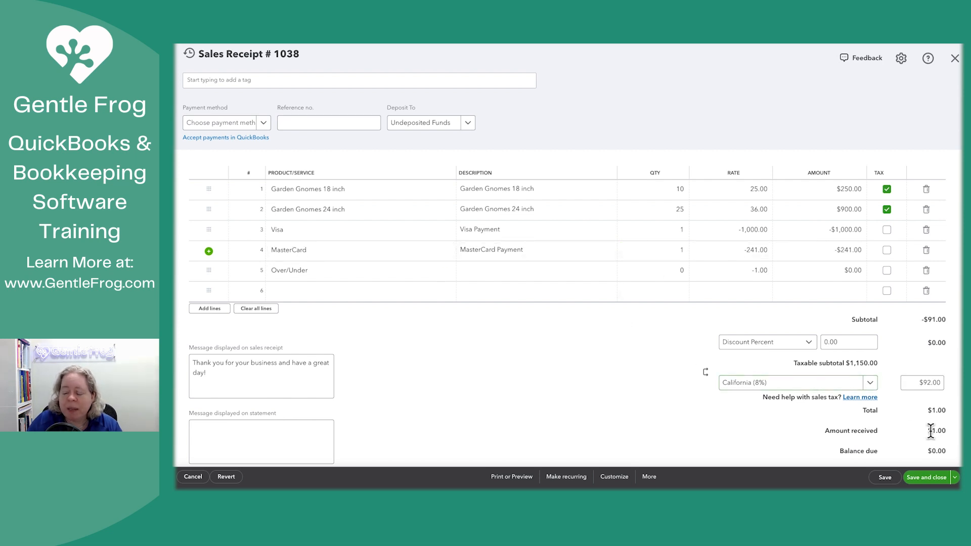
left_click_drag(939, 432, 943, 433)
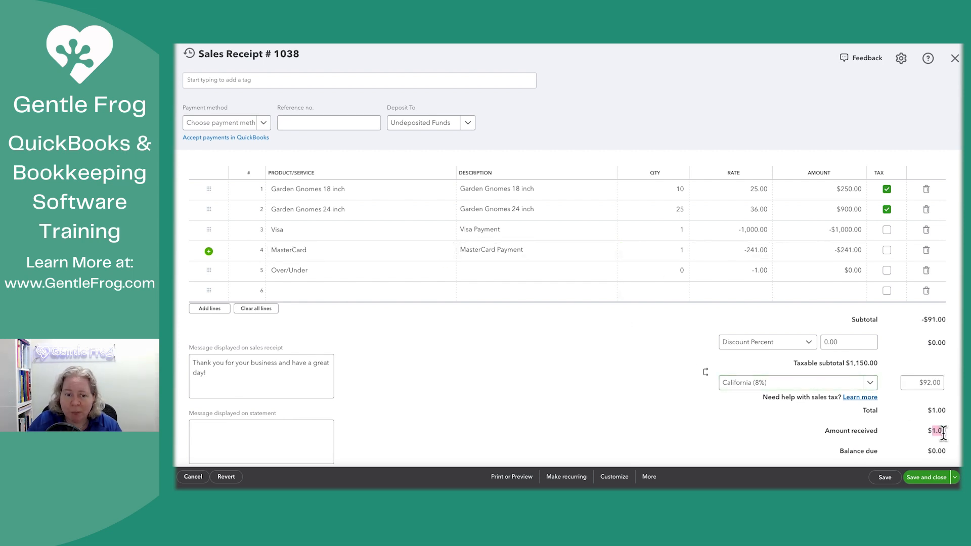
Step: Set the Over/Under line's quantity to 1, and save and close the sales receipt after checking its totals
double_click(672, 270)
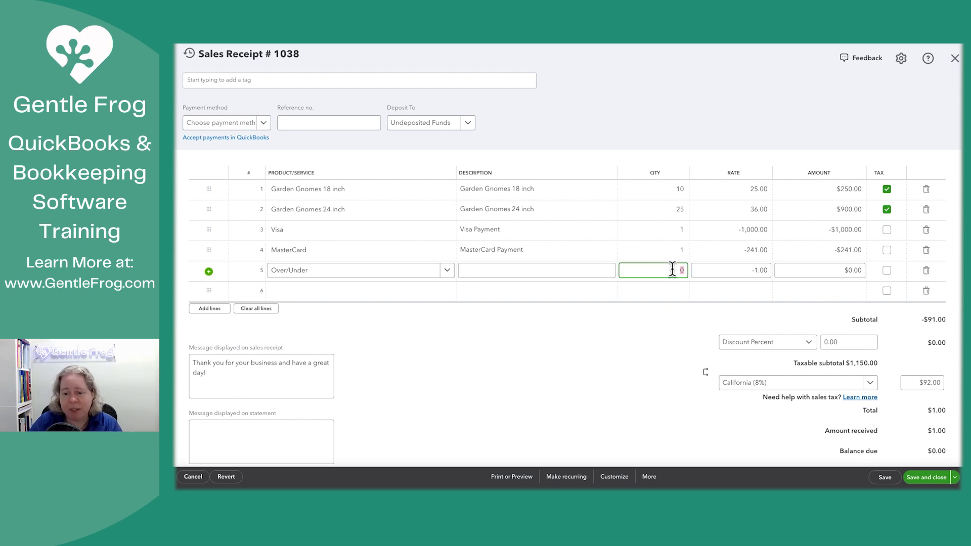
type("1")
left_click(679, 330)
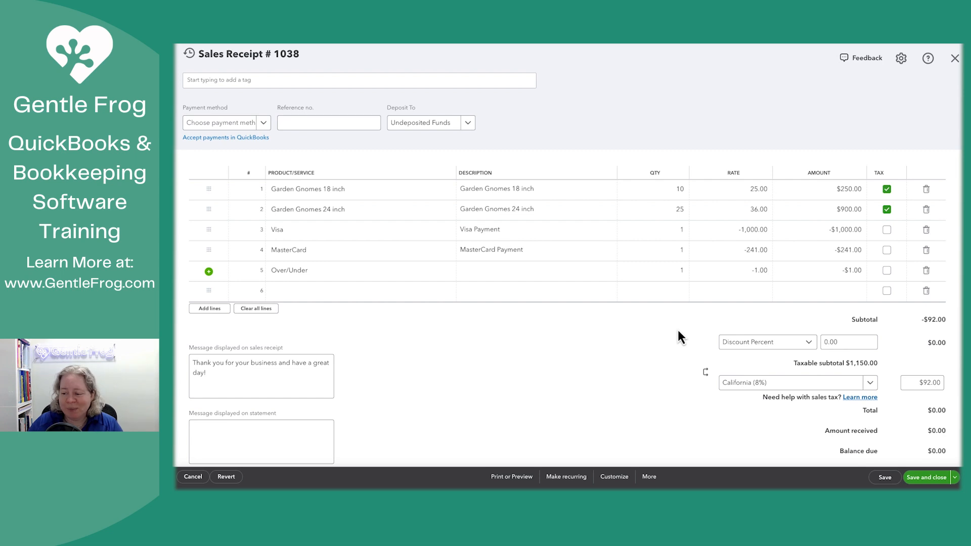
double_click(931, 450)
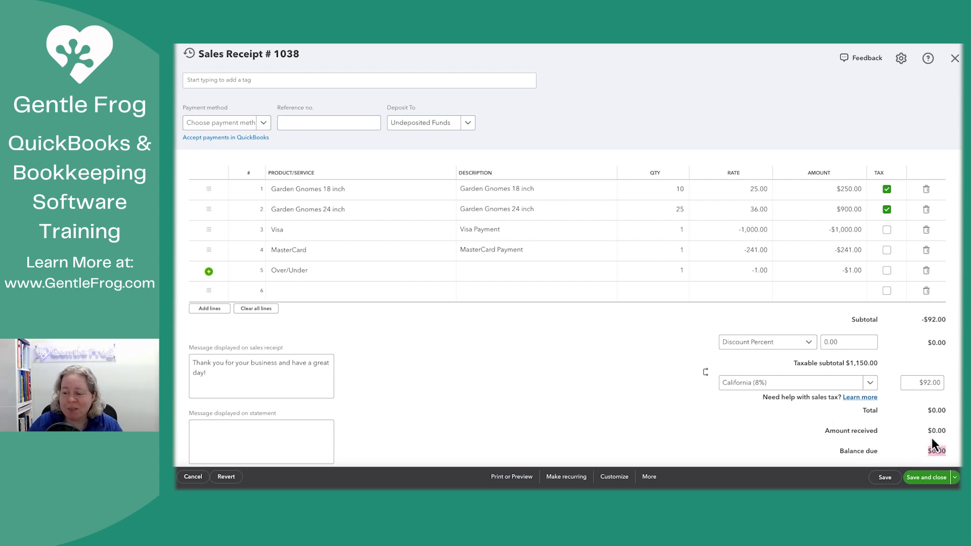
double_click(930, 431)
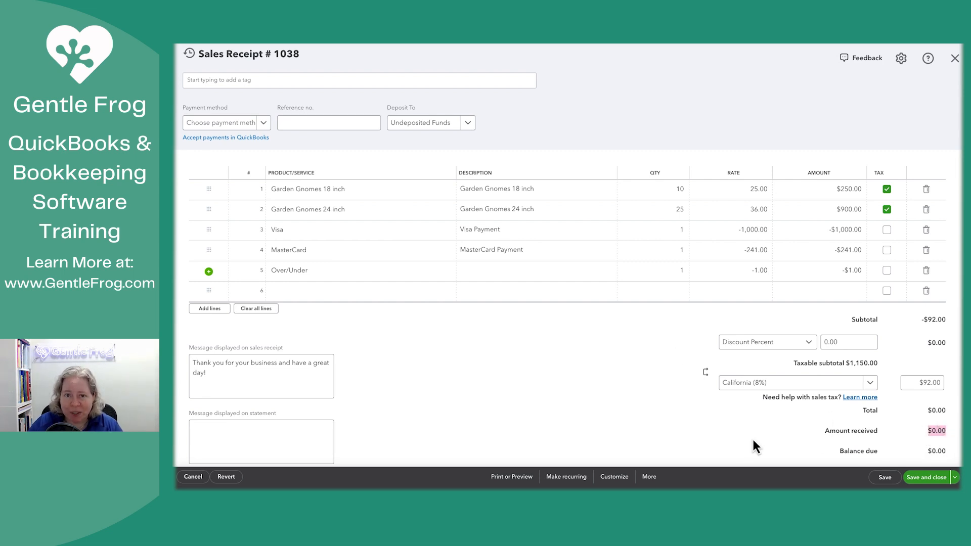
left_click(736, 441)
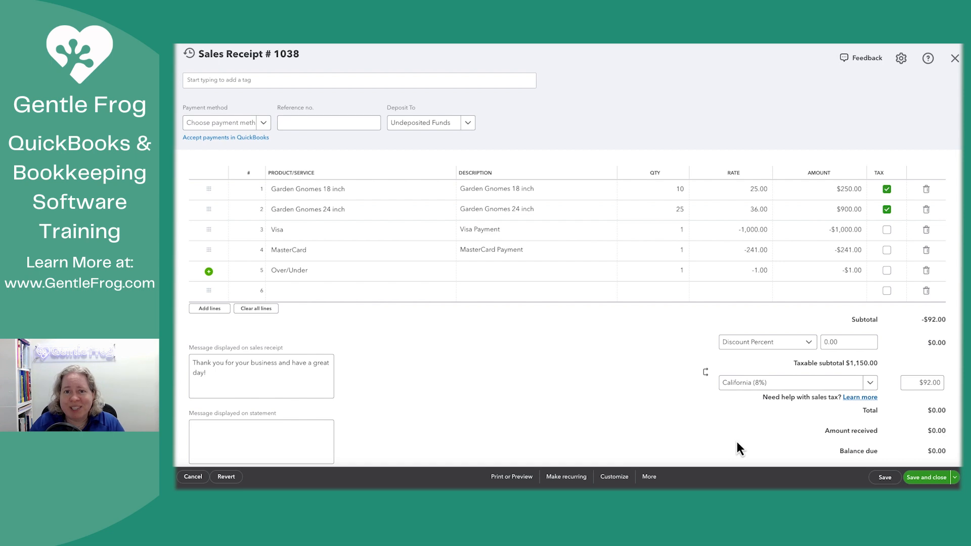
left_click(929, 478)
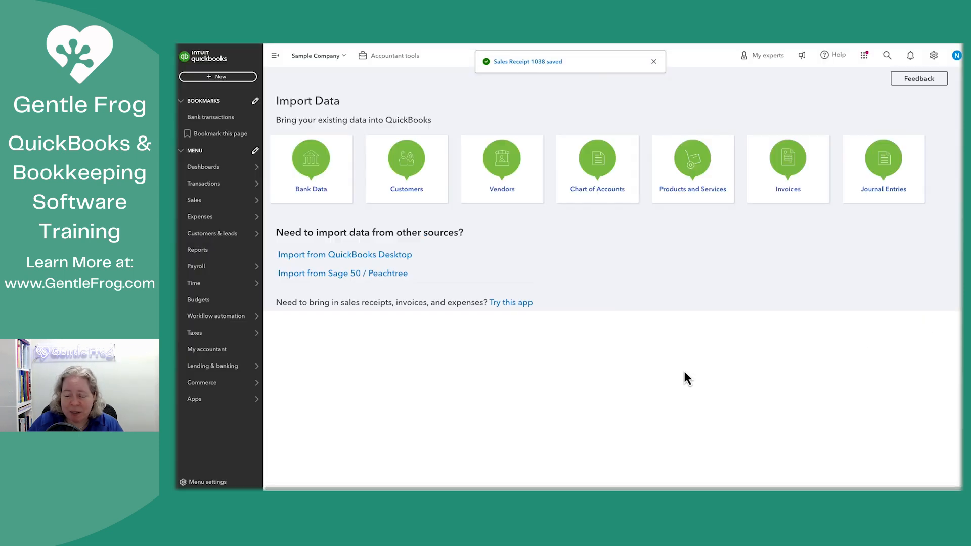
Step: Open the Balance Sheet report from the favorite reports
mouse_move(227, 270)
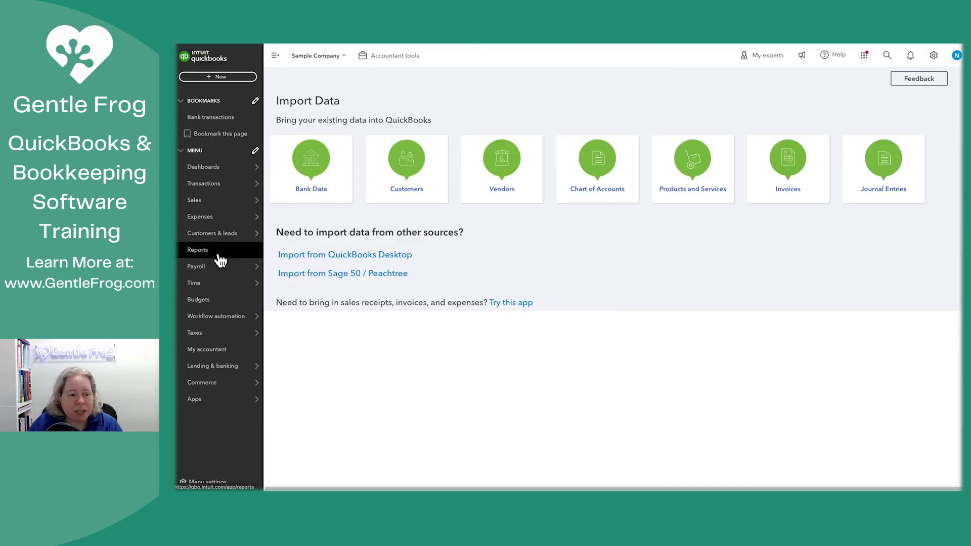
left_click(218, 251)
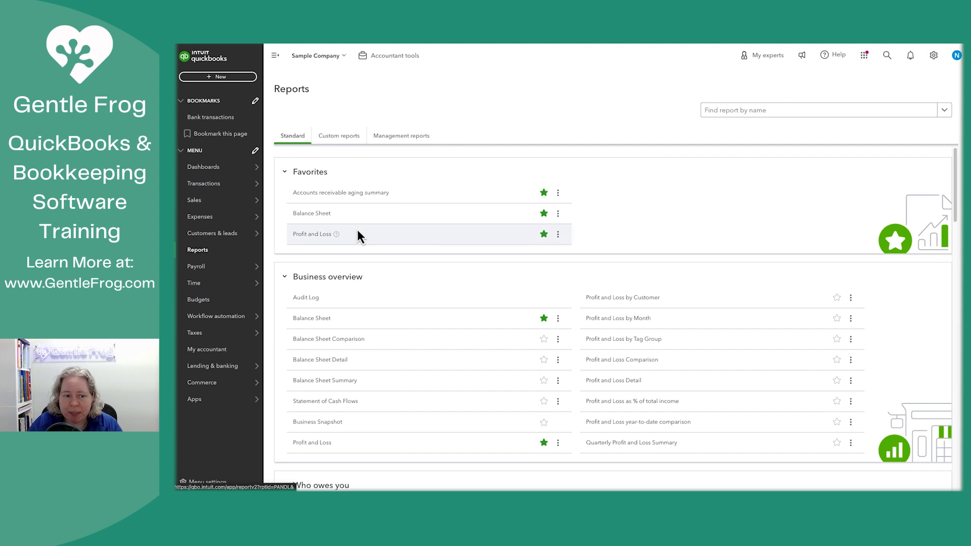
left_click(310, 214)
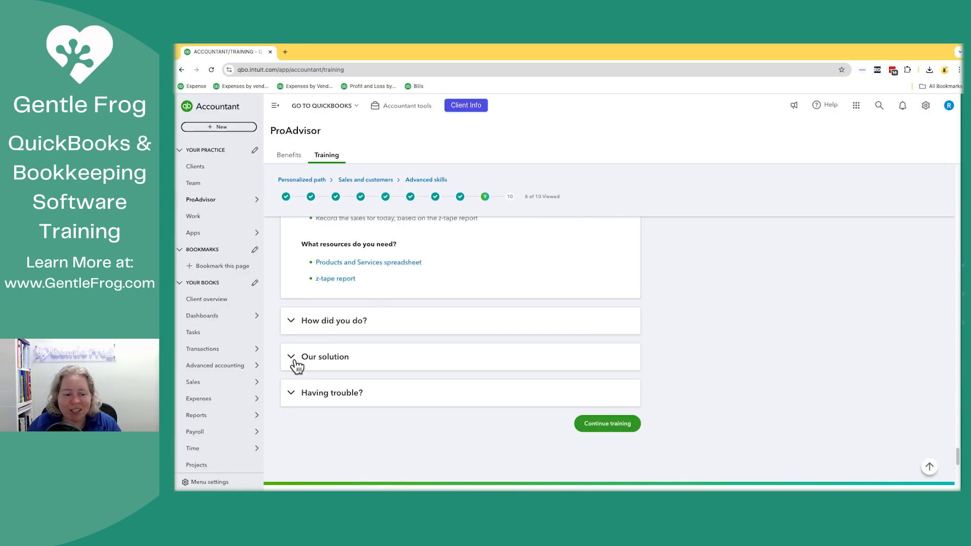
Step: In the ProAdvisor training, expand "How did you do?" and review the expected Undeposited Funds, Clearing, Sales of Product Income and Over/Under balances
left_click(297, 324)
scroll(385, 317, "up", 2)
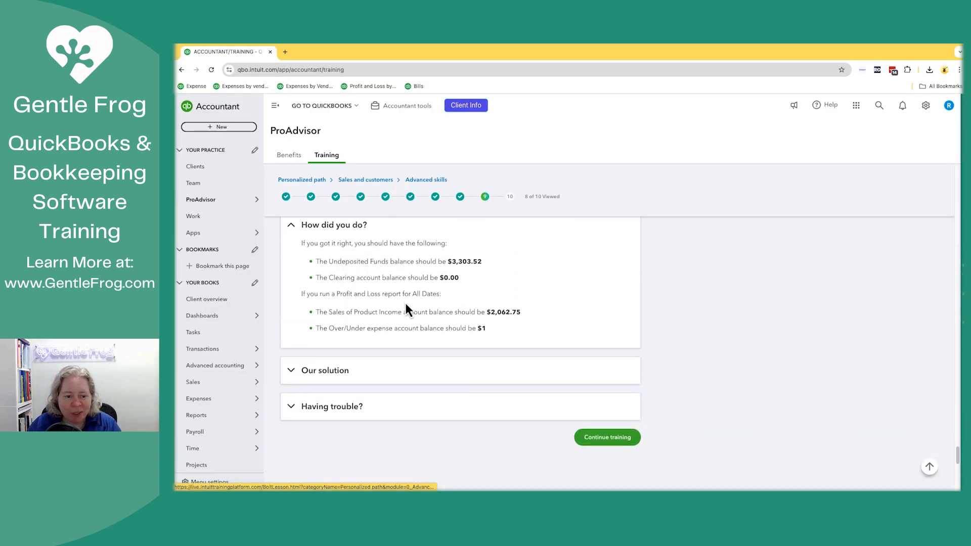
double_click(458, 272)
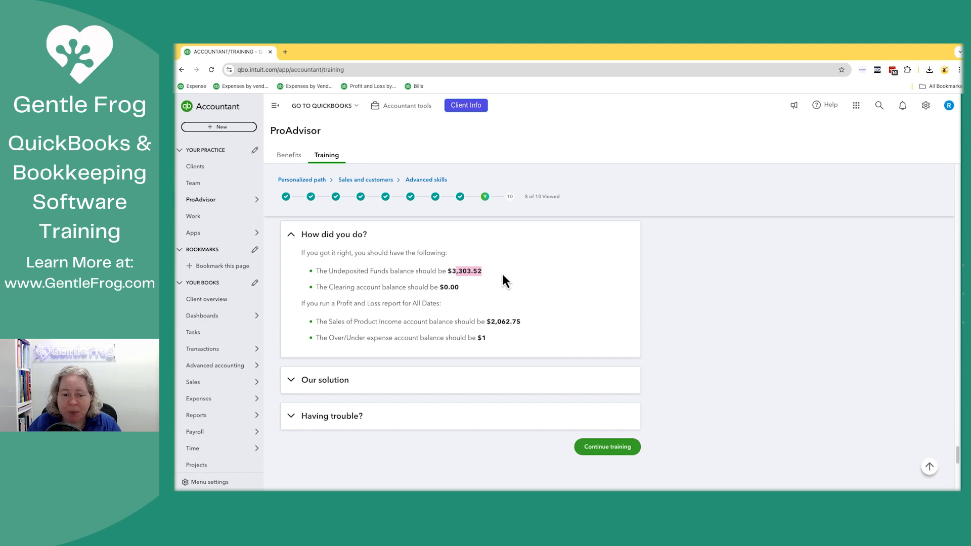
left_click(500, 273)
double_click(462, 290)
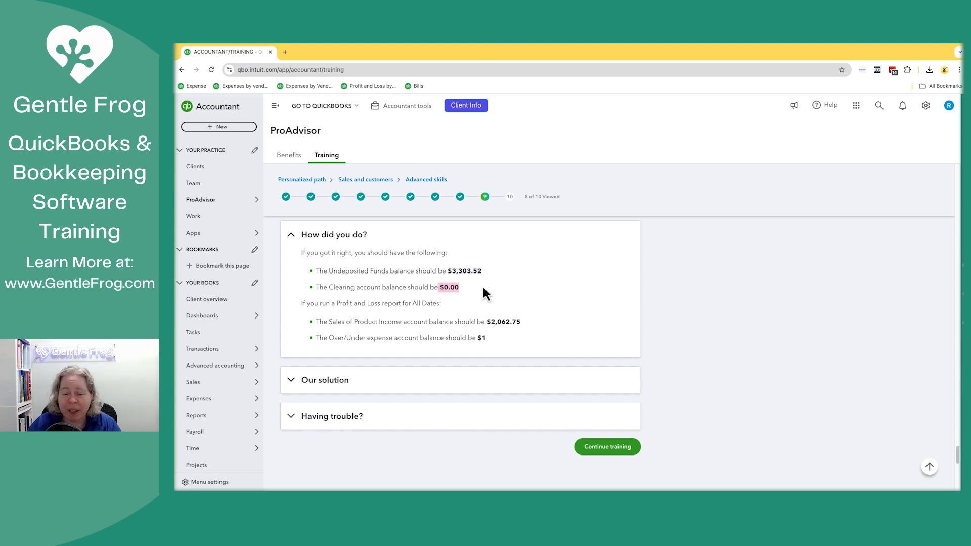
left_click(483, 288)
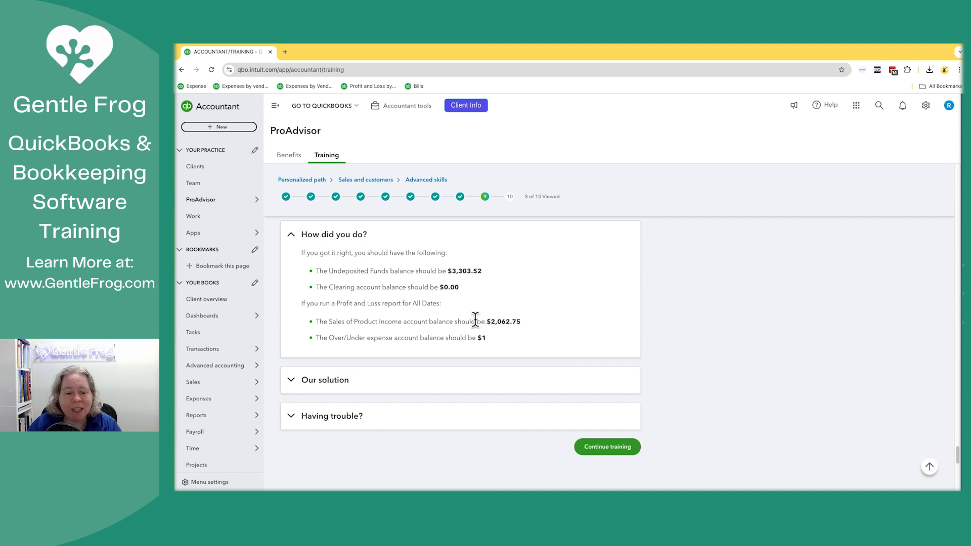
left_click_drag(486, 322, 530, 323)
left_click(530, 323)
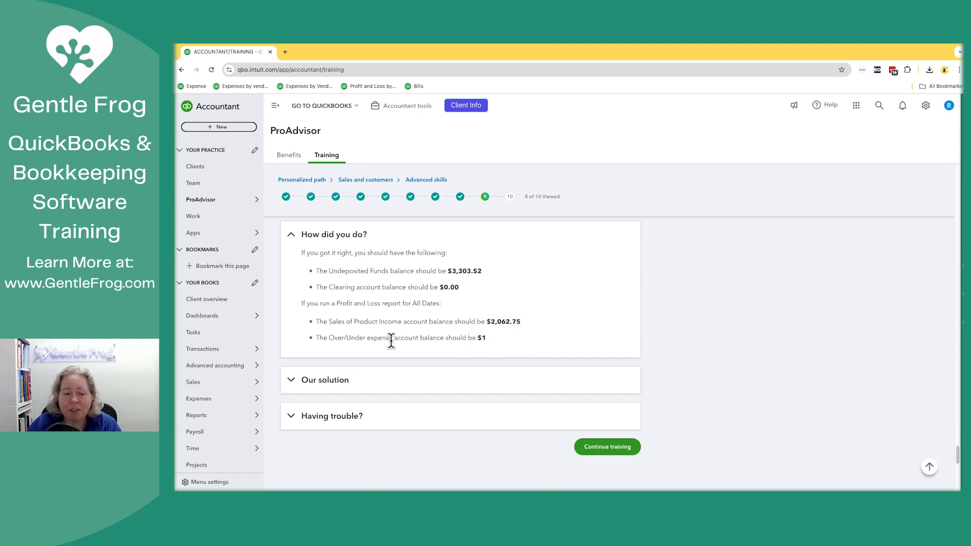
double_click(375, 338)
left_click(530, 342)
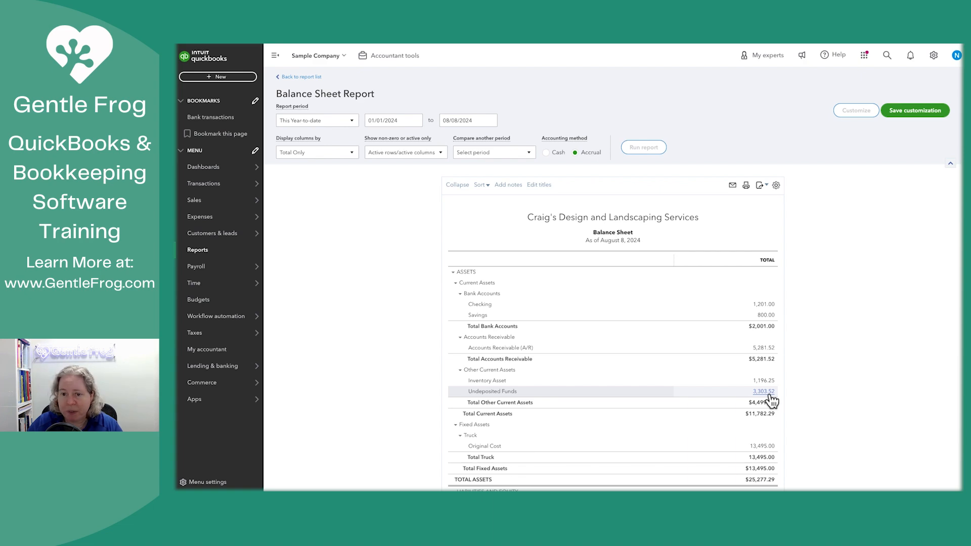
Step: Select the three 08/08/2024 Sales Receipt payments in a new bank deposit and close the deposit without saving
left_click(222, 78)
left_click(407, 125)
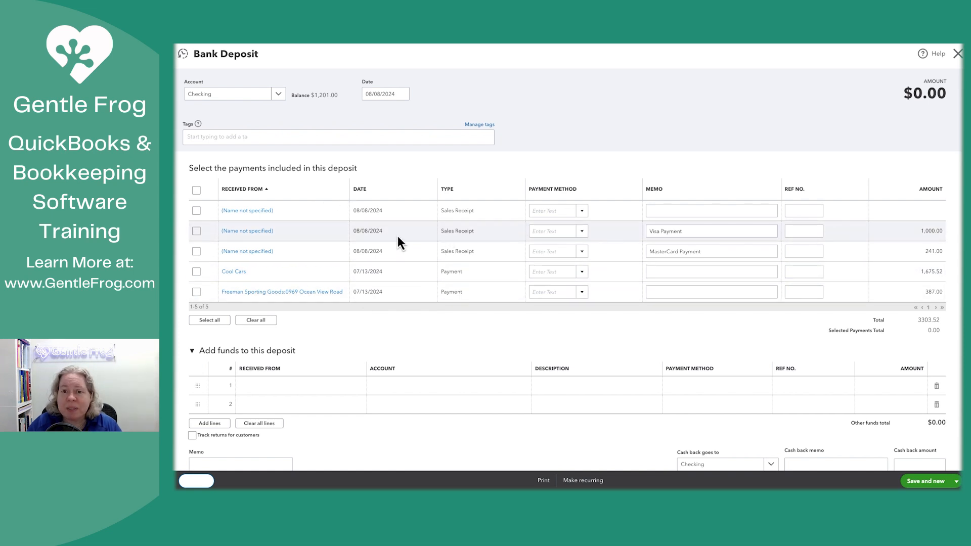
left_click(197, 211)
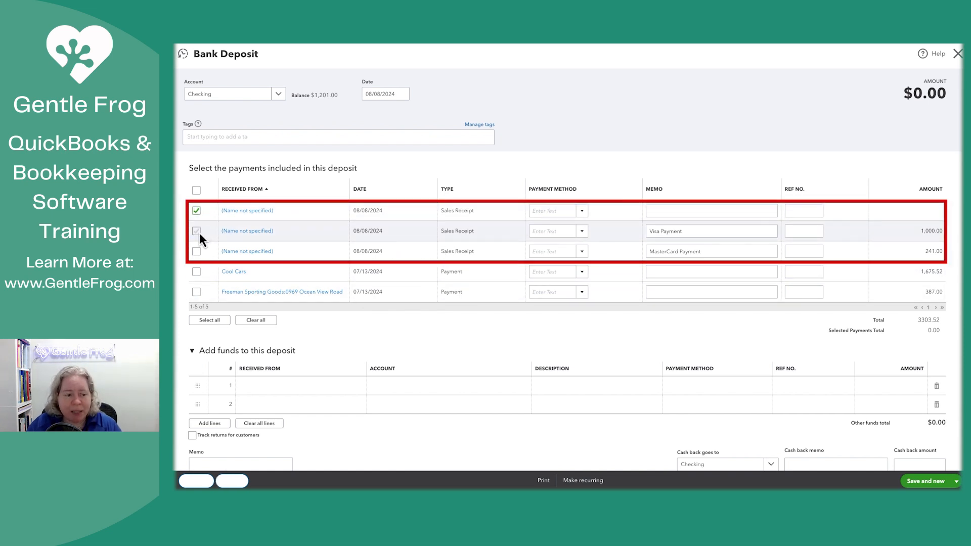
left_click(197, 231)
left_click(197, 251)
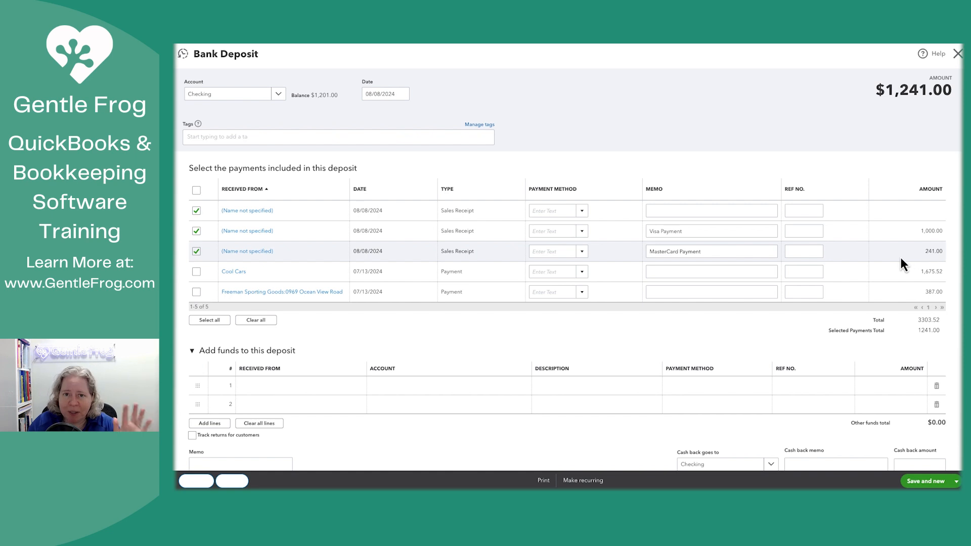
left_click(956, 58)
left_click(614, 281)
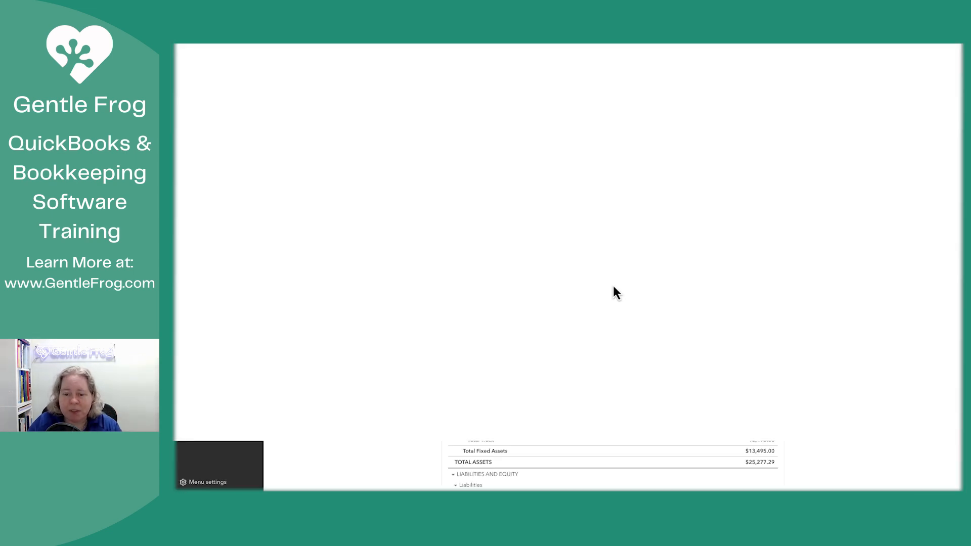
Step: Open the Profit and Loss report and run it for All Dates
left_click(242, 253)
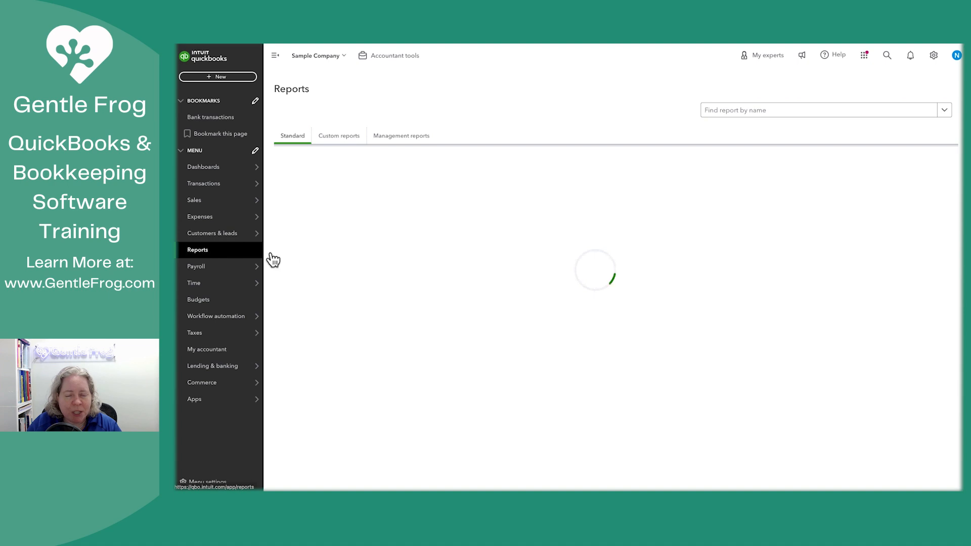
left_click(308, 238)
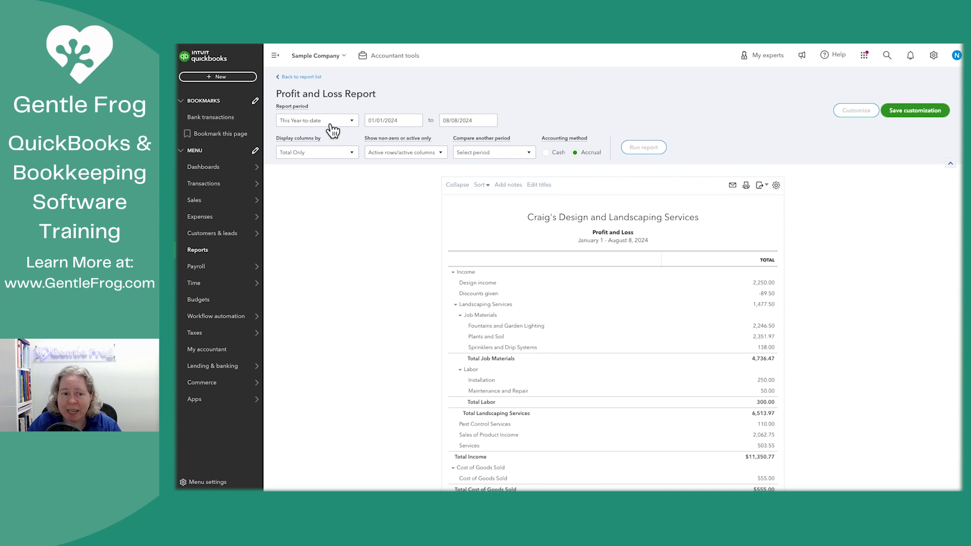
left_click(330, 125)
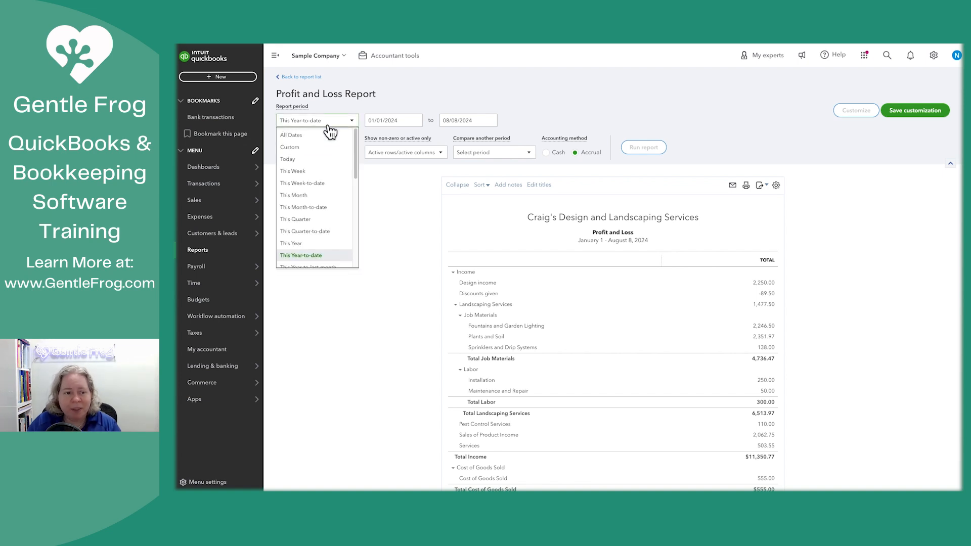
left_click(314, 135)
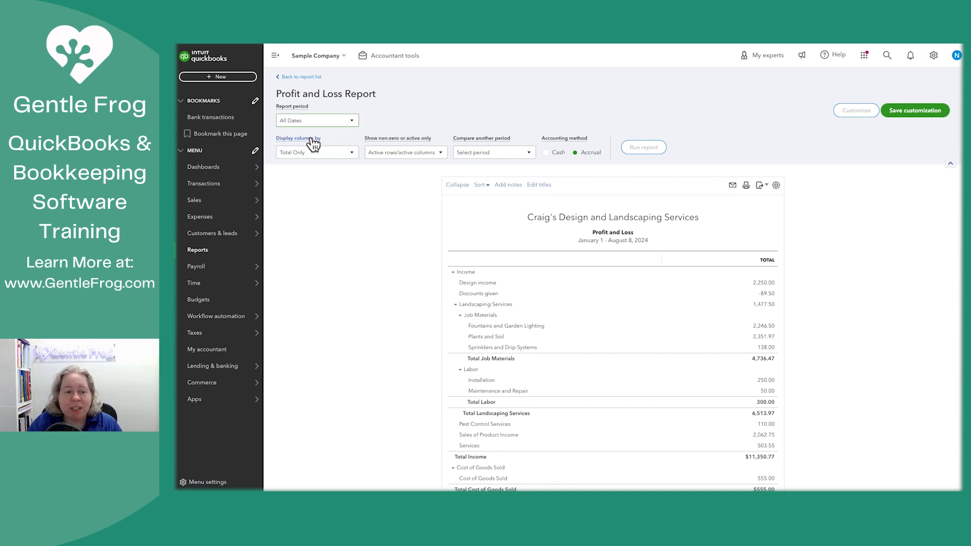
left_click(646, 148)
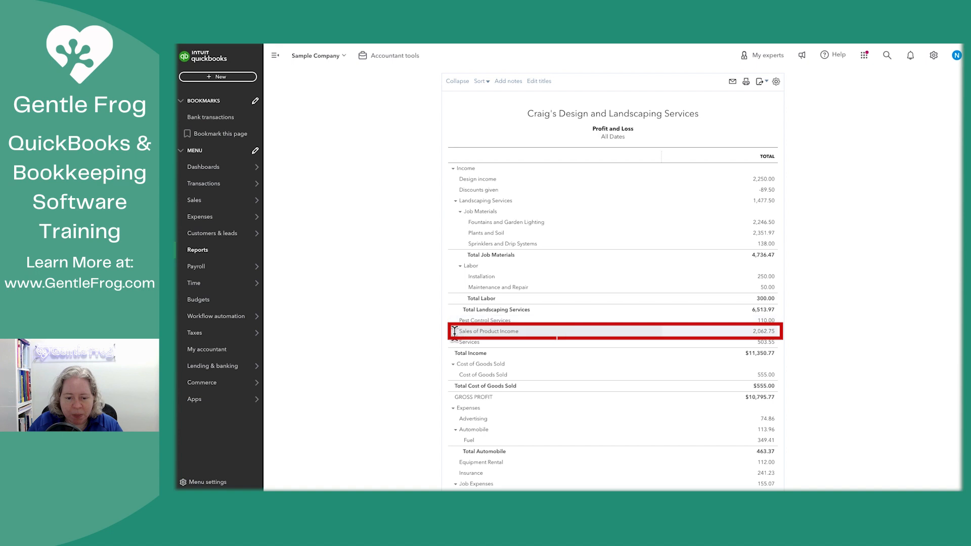
Step: Open the transactions behind the Sales of Product Income total and dismiss the modern view introduction
left_click_drag(454, 338, 548, 341)
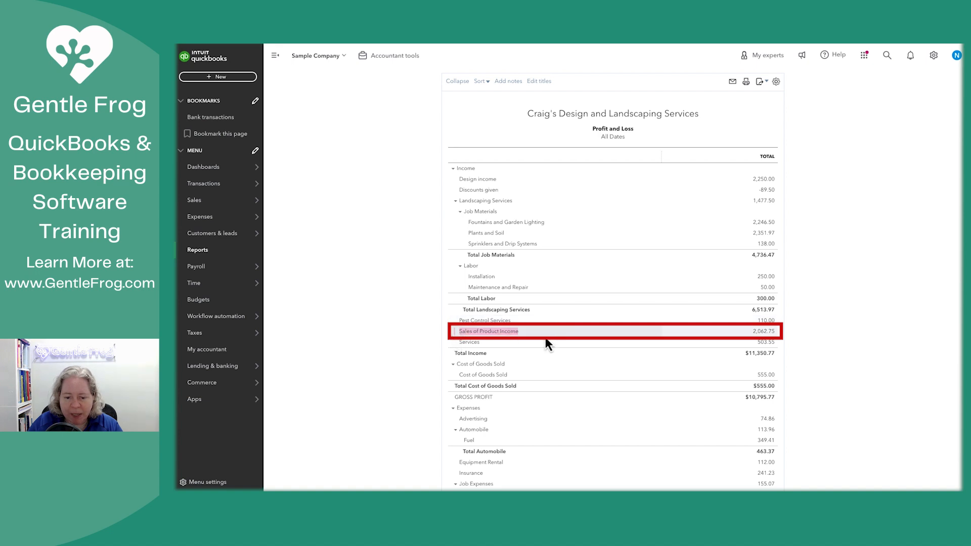
left_click(763, 334)
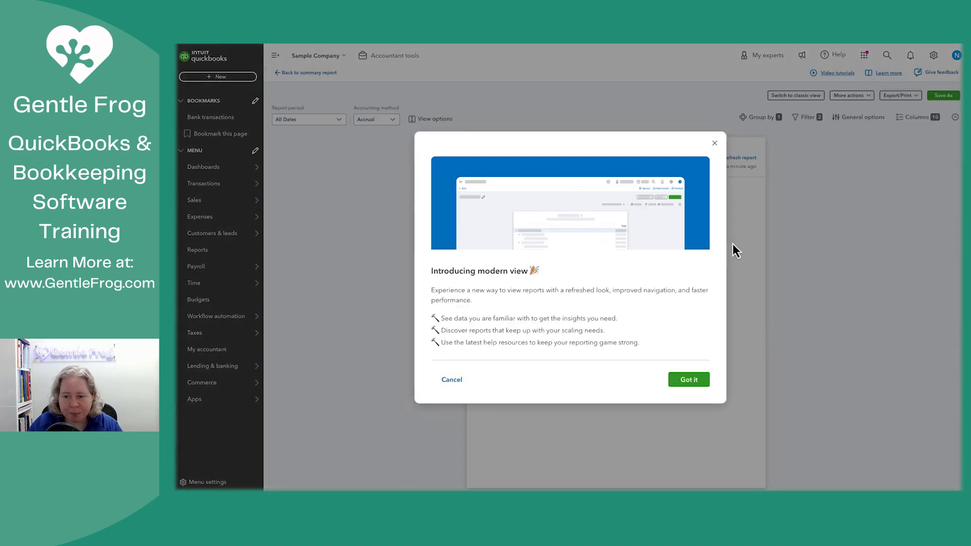
left_click(715, 143)
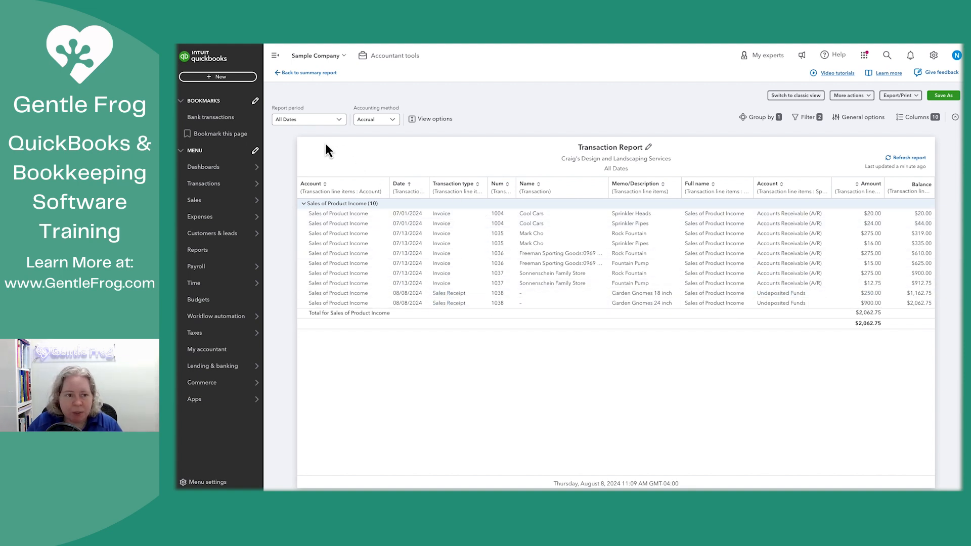
Step: Return to the Profit and Loss summary and check the Over/Under expense
left_click(318, 74)
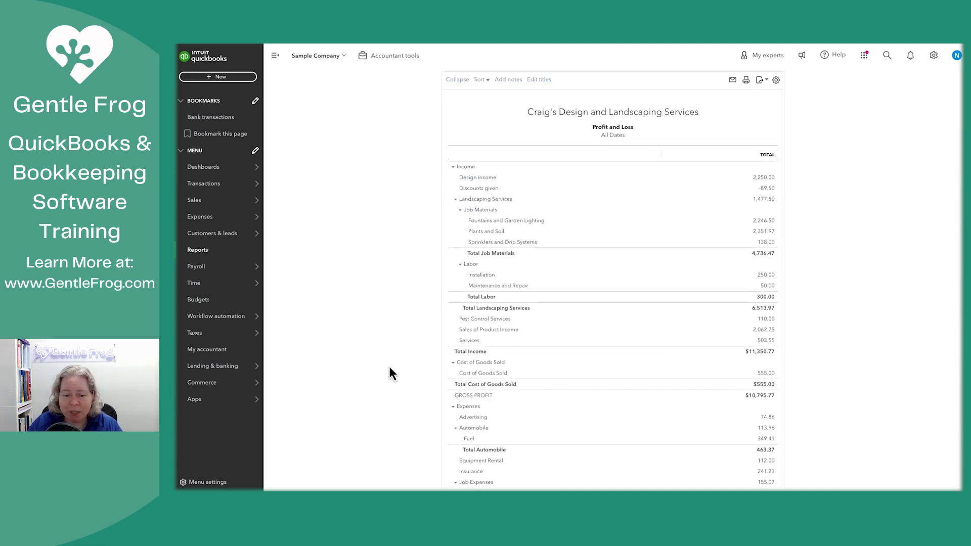
scroll(390, 368, "down", 5)
scroll(390, 374, "down", 2)
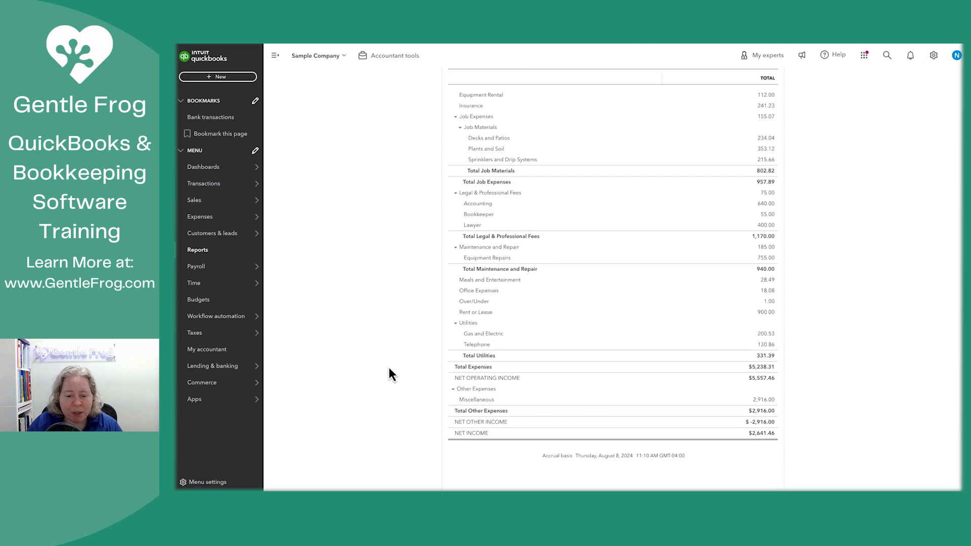